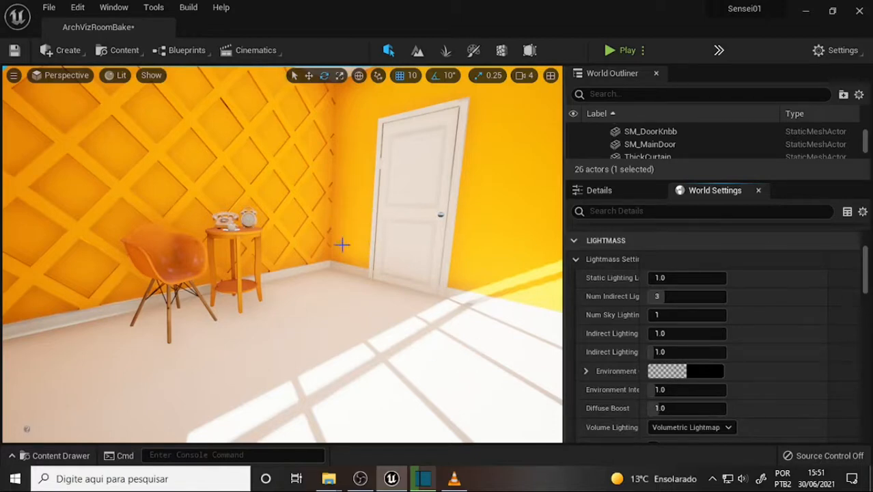
left_click(189, 7)
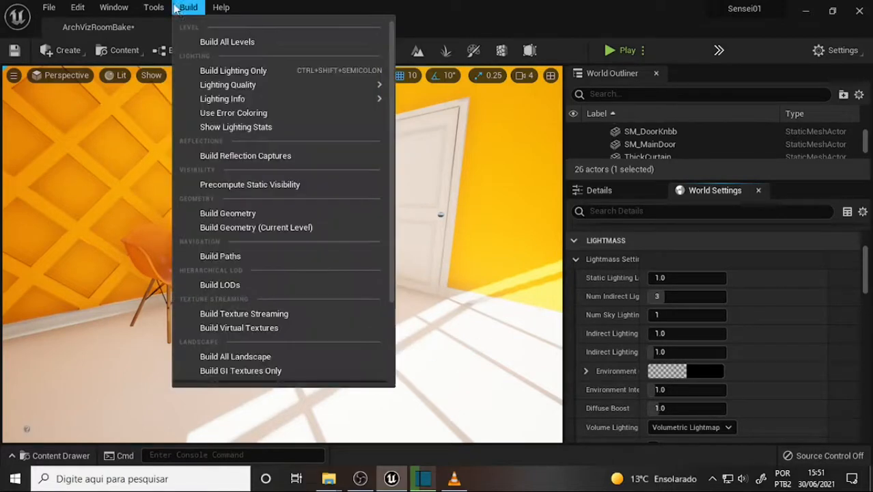
left_click(473, 4)
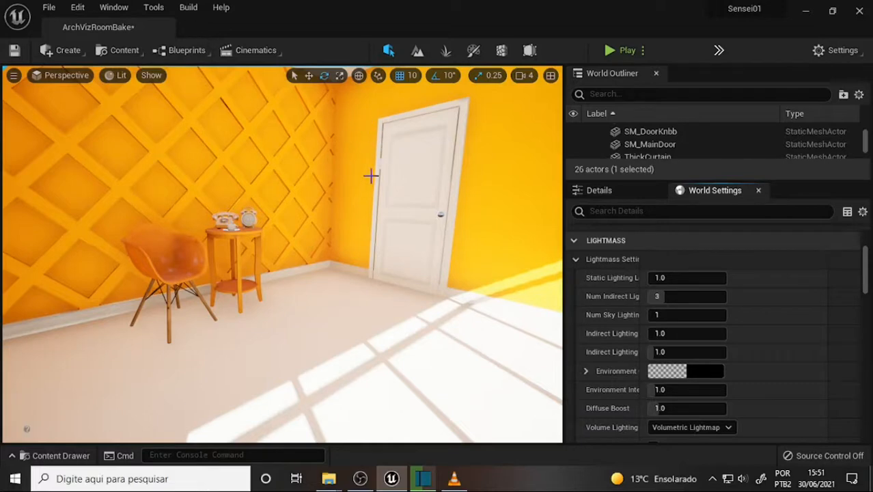
left_click(190, 10)
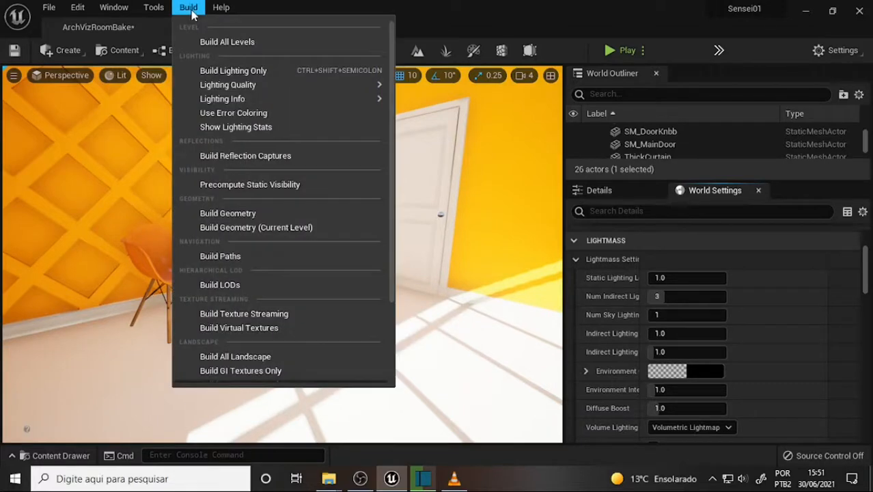
left_click(384, 10)
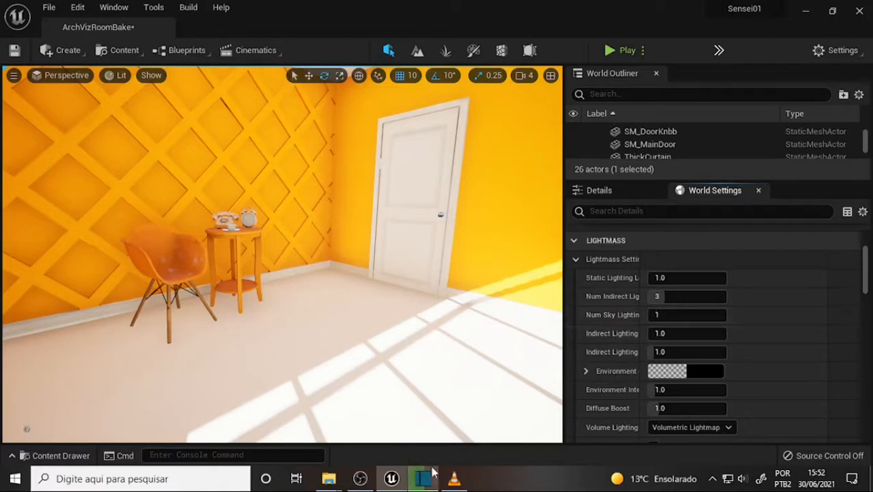
- Set both Num Indirect Lighting Bounces and Num Sky Lighting Bounces to 10 in the Lightmass settings, following the reference video
left_click(453, 480)
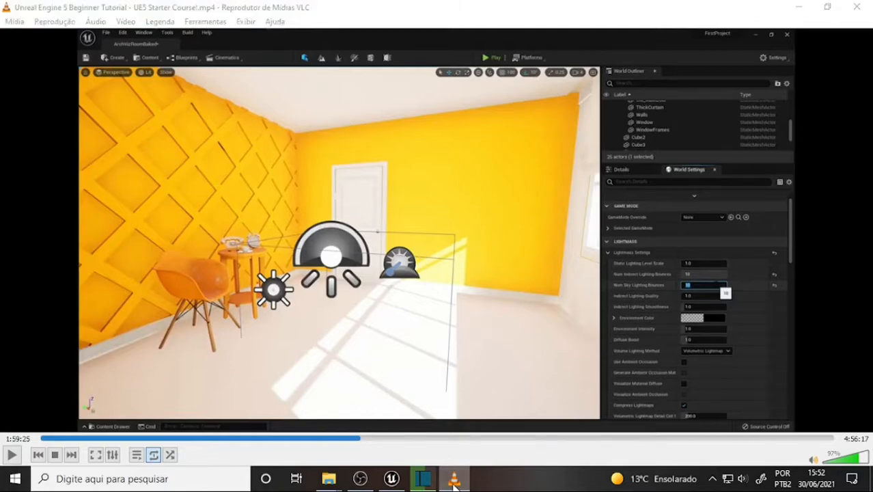
left_click(454, 480)
left_click(655, 295)
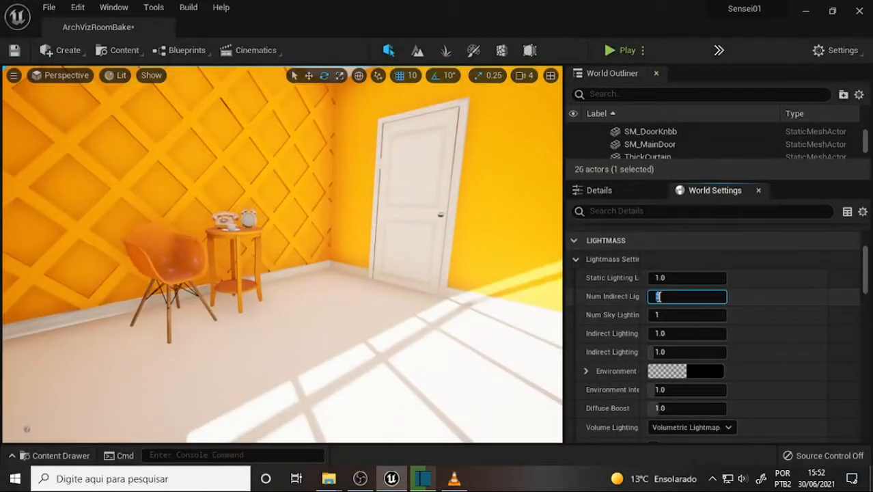
type("10")
key("Return")
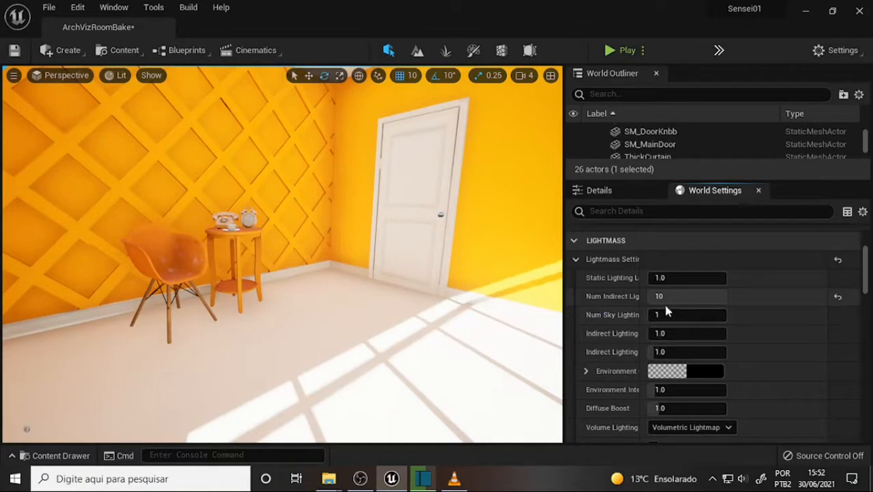
left_click_drag(639, 303, 699, 308)
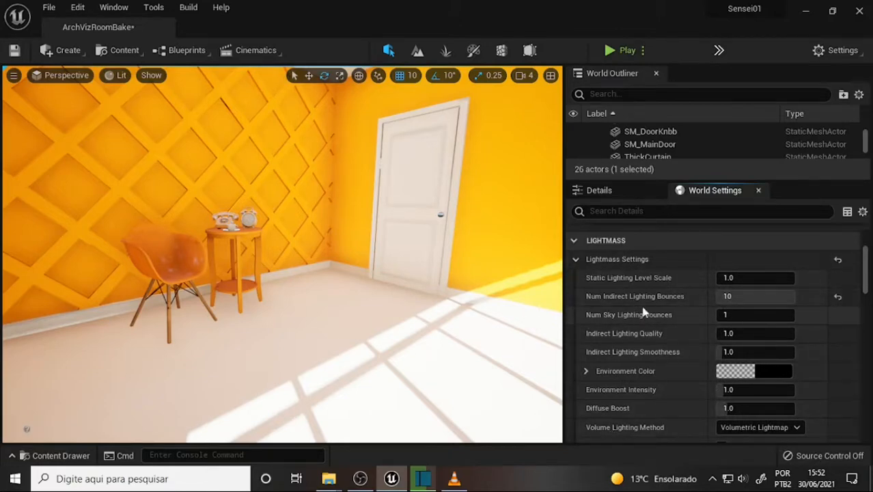
left_click(742, 315)
type("10")
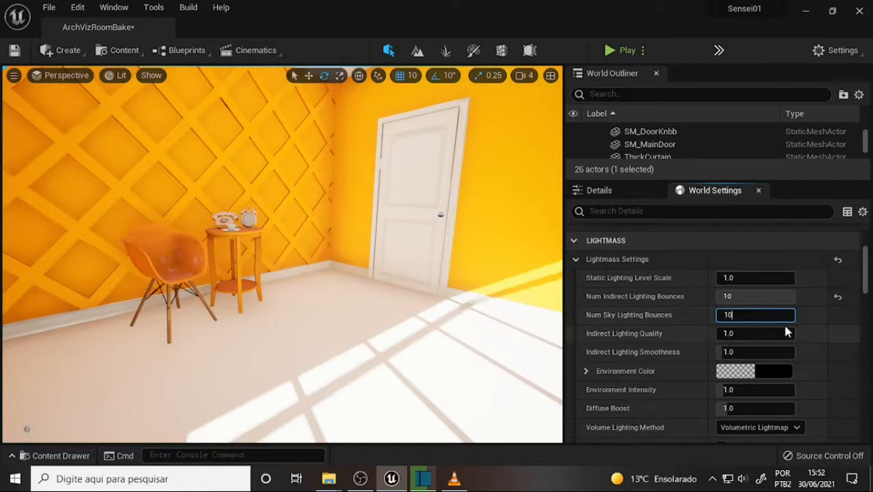
key("Return")
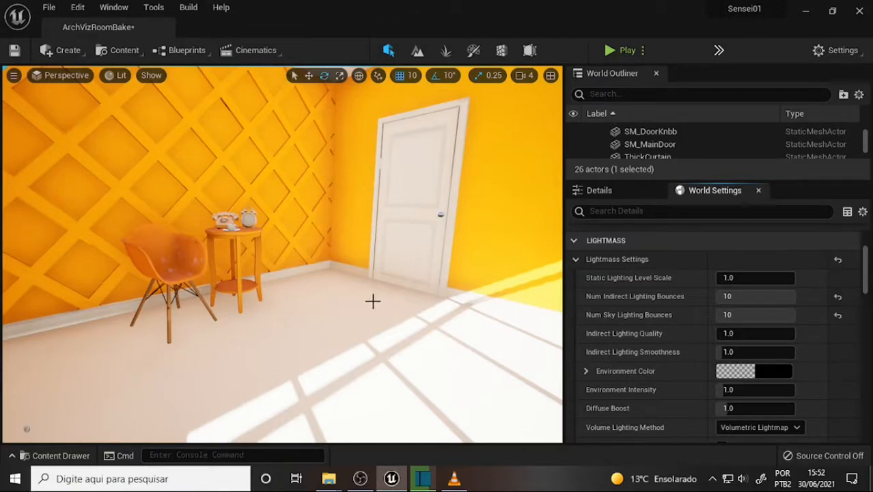
right_click_drag(383, 300, 403, 298)
scroll(351, 300, "down", 4)
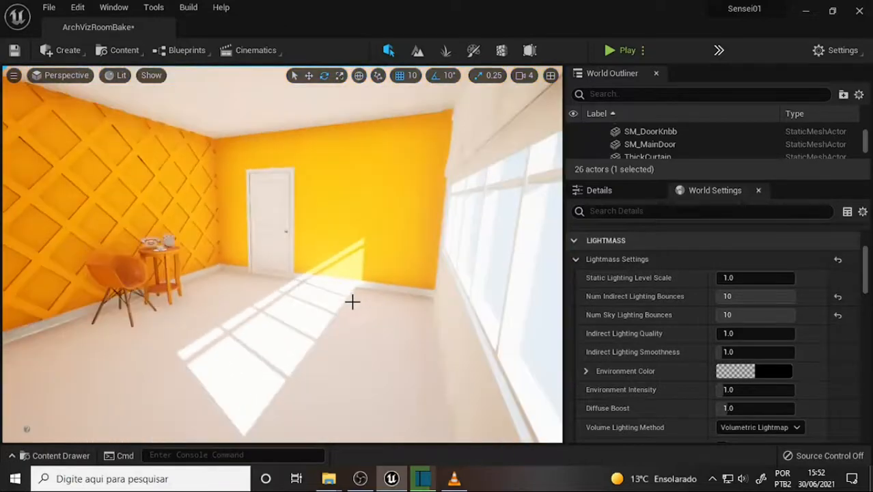
mouse_move(279, 310)
right_mouse_down()
mouse_move(301, 310)
mouse_move(250, 310)
mouse_move(274, 310)
right_mouse_up()
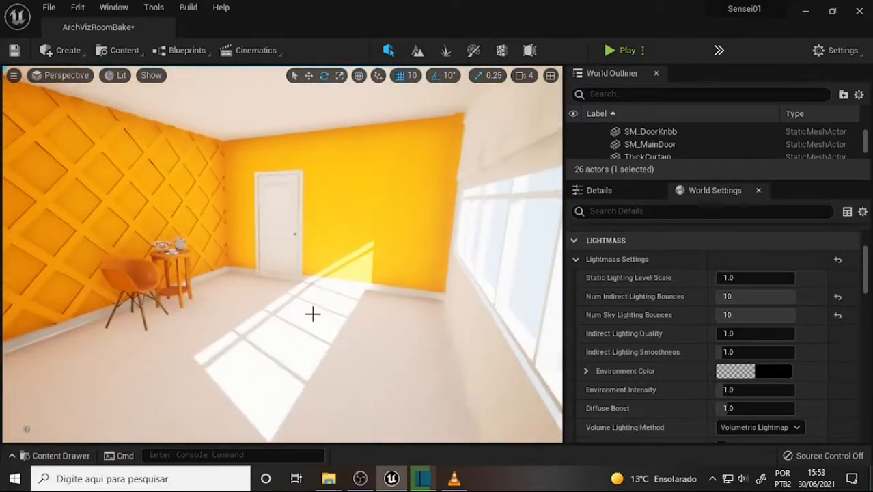
mouse_move(332, 318)
right_mouse_down()
mouse_move(304, 318)
mouse_move(339, 311)
right_mouse_up()
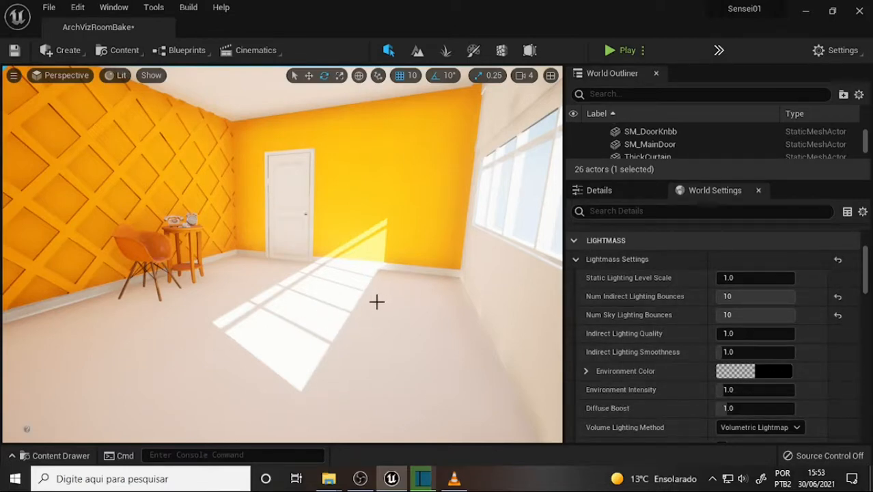
left_click(360, 478)
left_click(391, 478)
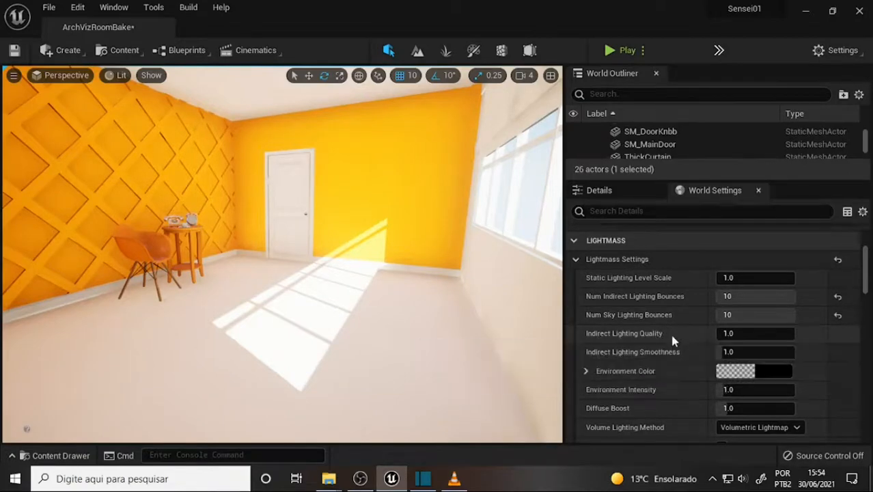
- Set the Lightmass Indirect Lighting Quality to 10
mouse_move(646, 333)
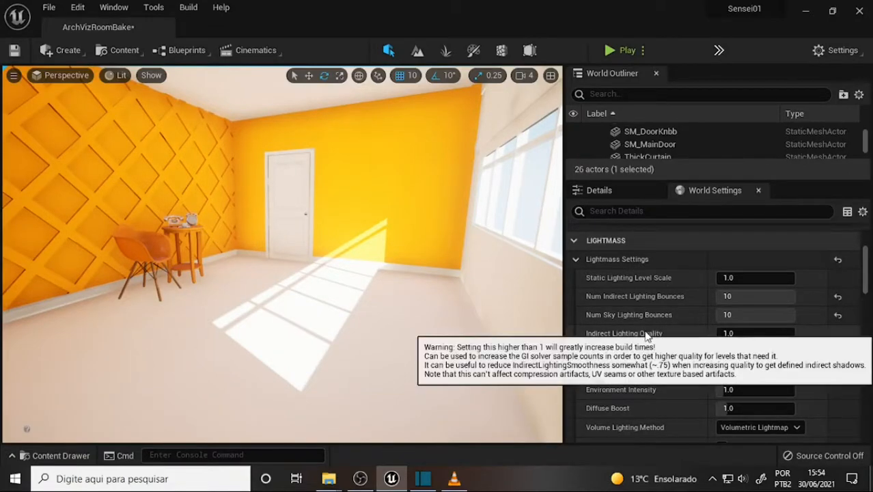
mouse_move(728, 333)
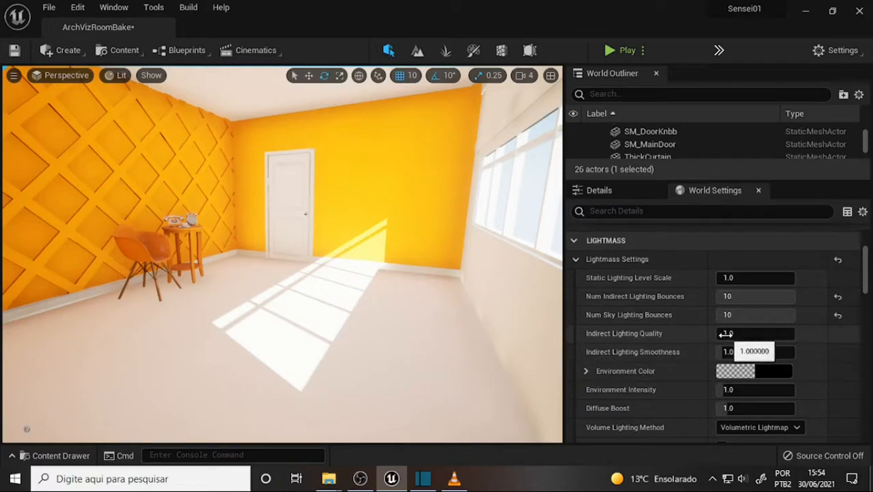
left_click(729, 333)
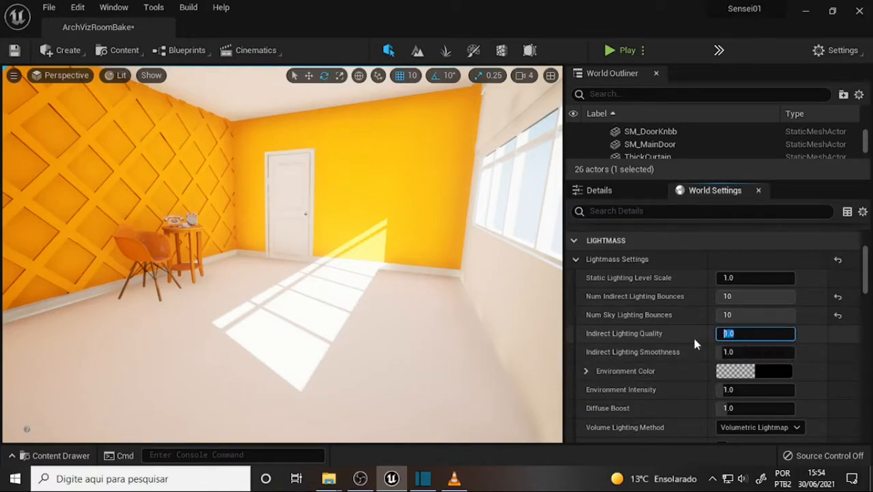
type("10")
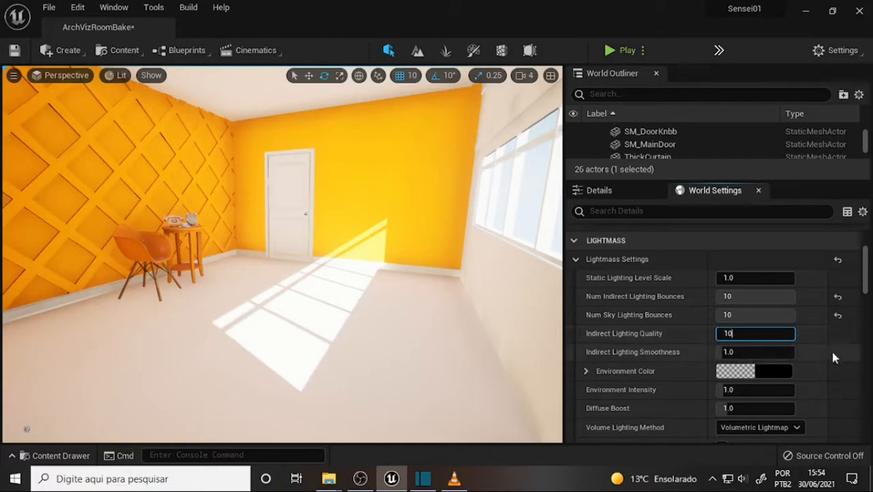
left_click(738, 351)
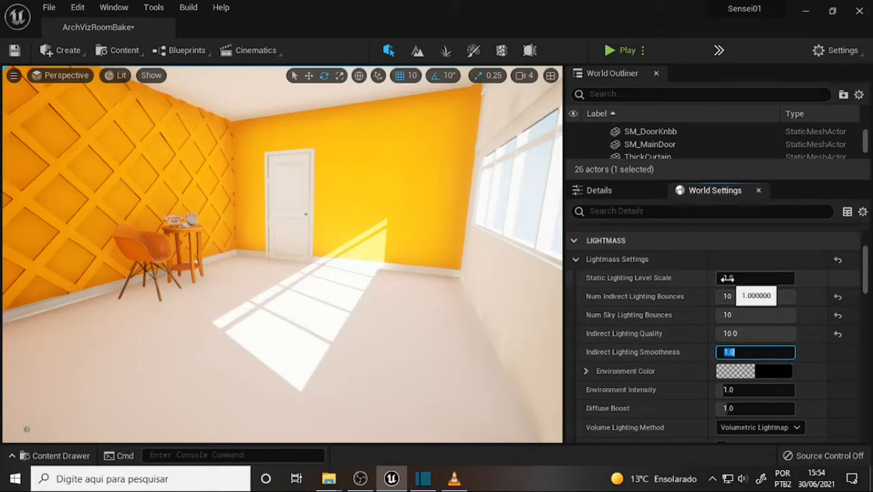
- Set the Lightmass Static Lighting Level Scale to 0.1
left_click(727, 278)
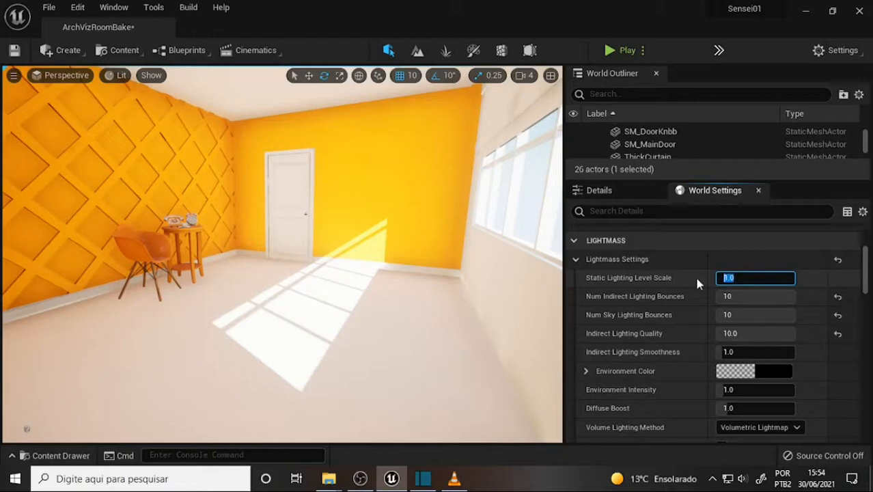
key("BackSpace")
type(".")
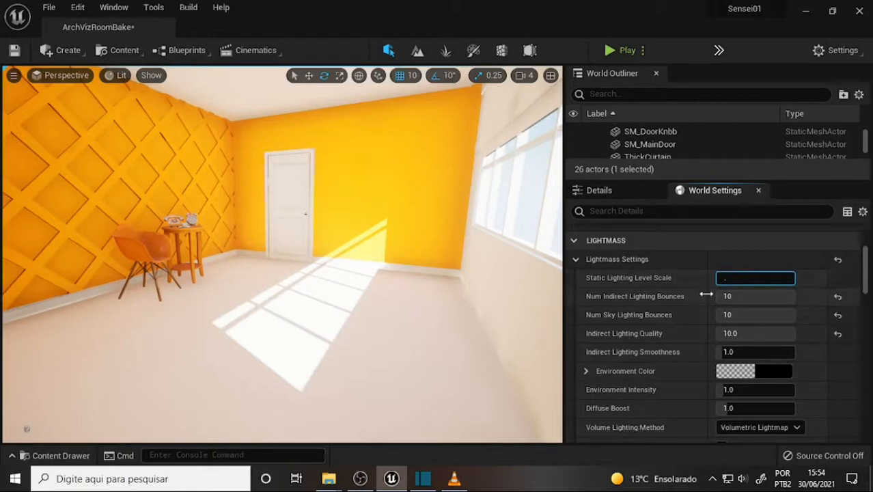
type("1")
key("Return")
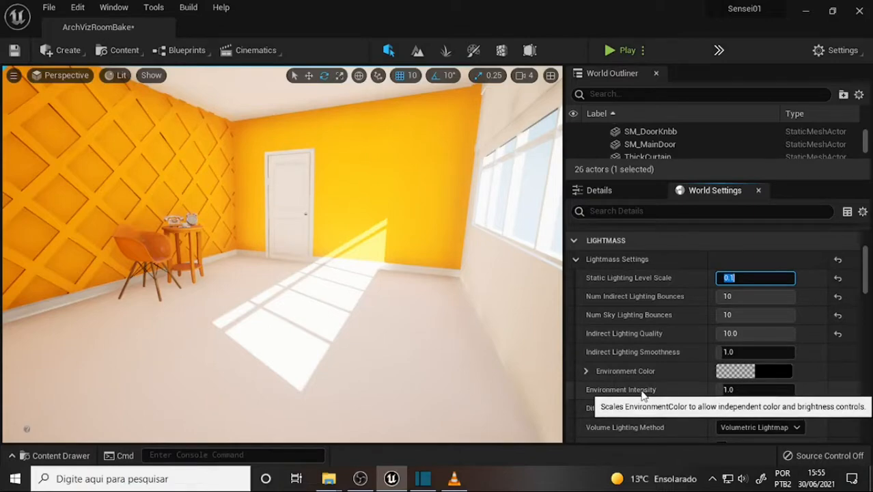
- Set the Lightmass Indirect Lighting Smoothness to 1.3
left_click(360, 478)
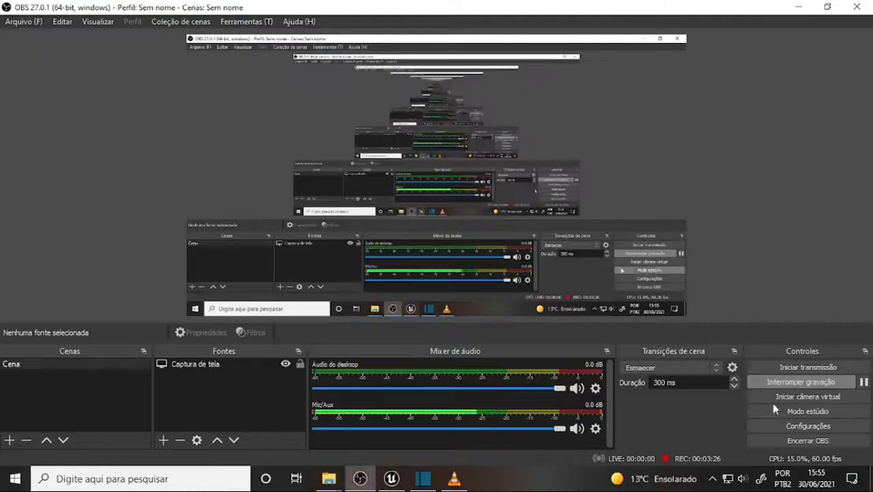
left_click(392, 478)
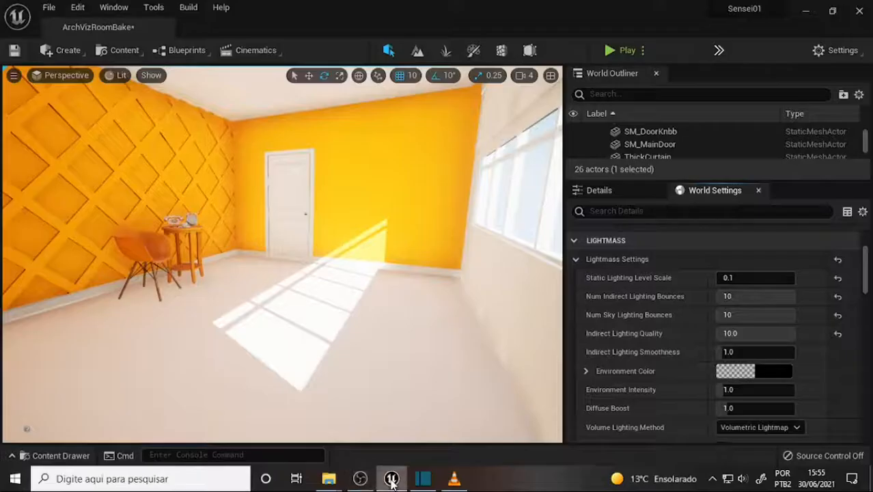
left_click(733, 353)
left_click_drag(736, 355, 731, 359)
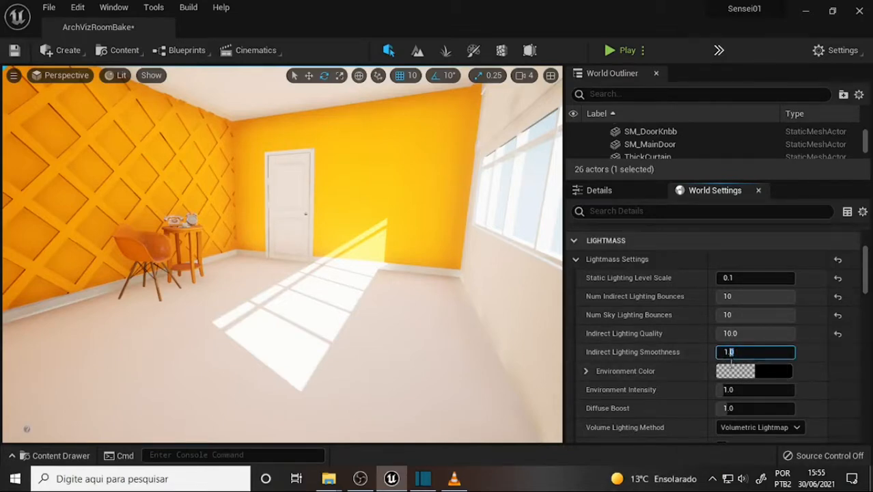
left_click(849, 386)
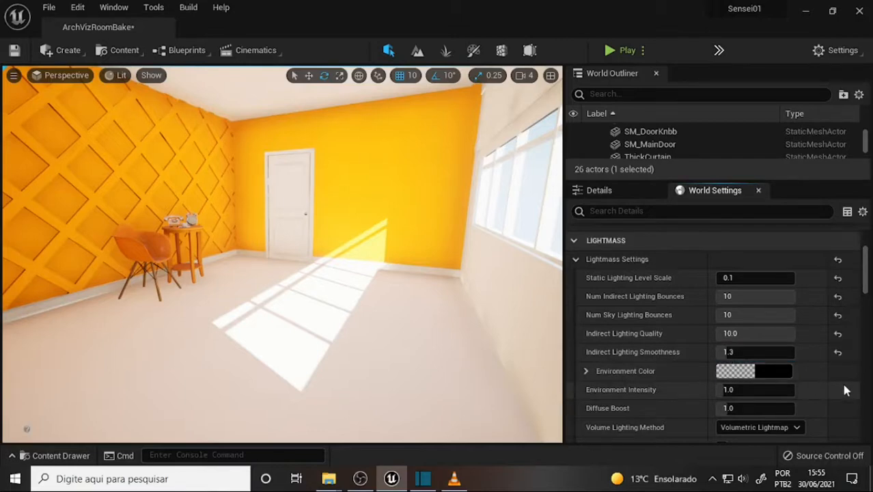
- Build all levels to bake the room's lighting with the new Lightmass settings
left_click(189, 7)
left_click(195, 38)
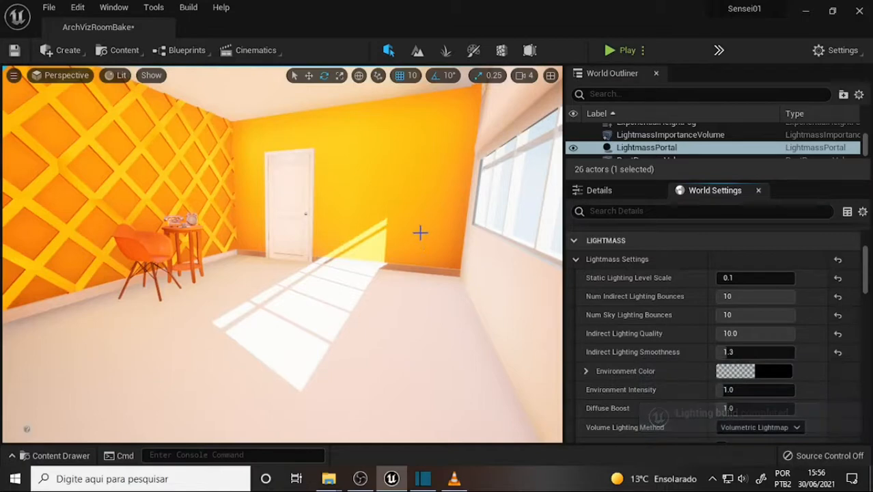
- Examine the baked lighting on the yellow walls and close up on the telephone, alarm clock and cup on the side table
scroll(406, 200, "up", 3)
scroll(406, 200, "down", 3)
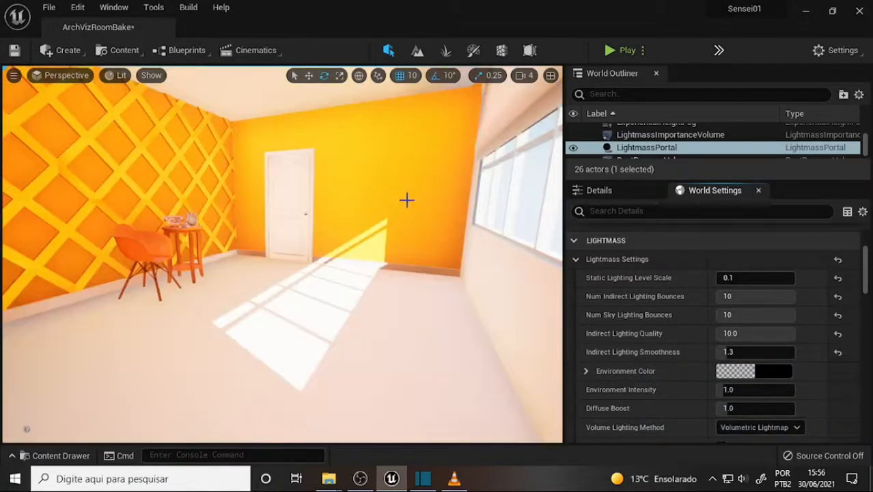
right_click_drag(406, 201, 471, 178)
scroll(396, 201, "up", 3)
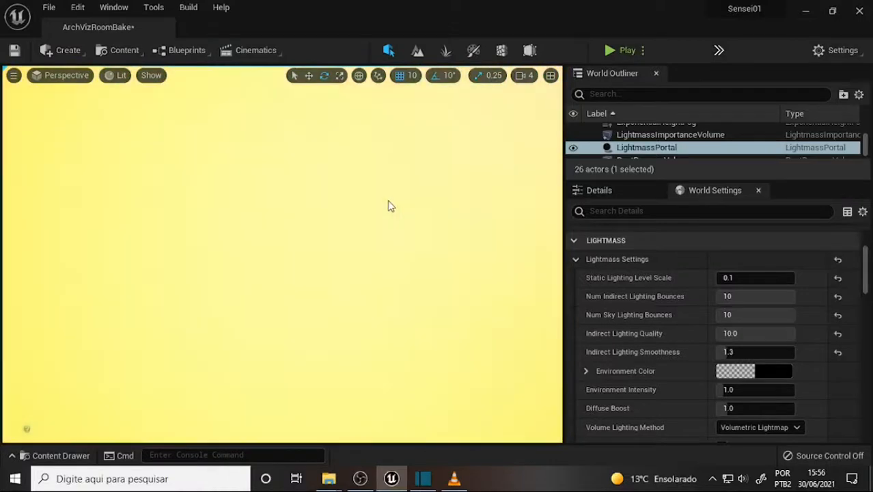
scroll(388, 203, "down", 3)
right_click_drag(386, 201, 273, 201)
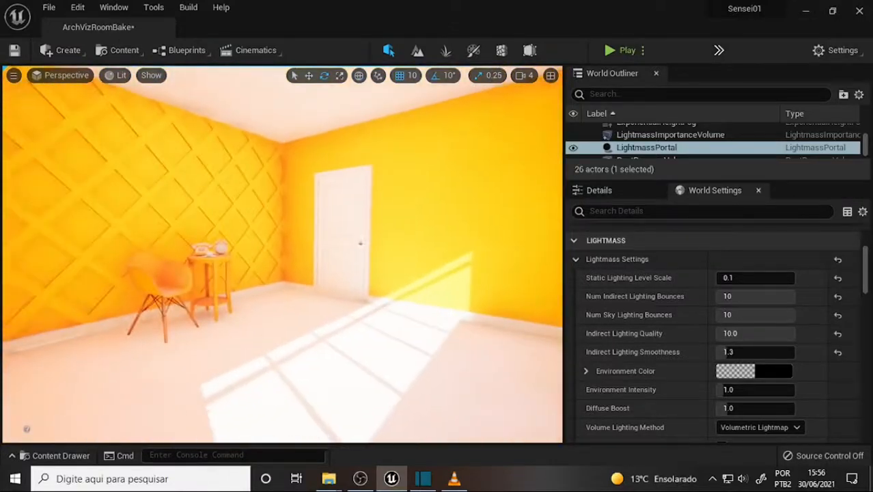
scroll(379, 203, "up", 3)
right_click_drag(380, 203, 273, 167)
scroll(401, 242, "up", 3)
scroll(401, 242, "up", 4)
right_click_drag(401, 242, 478, 256)
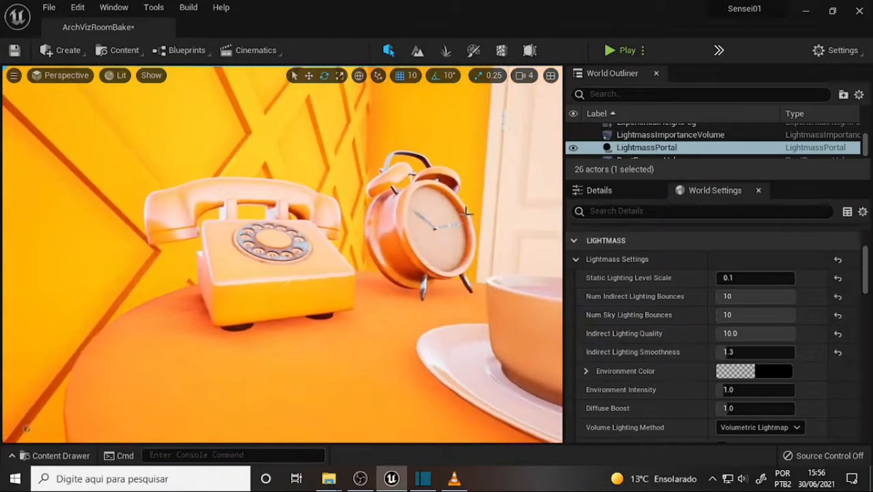
scroll(450, 212, "down", 7)
scroll(441, 213, "up", 7)
- Inspect the baked lighting across the window wall, the sunlit floor and the door corner of the room
right_click_drag(441, 216, 550, 219)
scroll(423, 213, "down", 10)
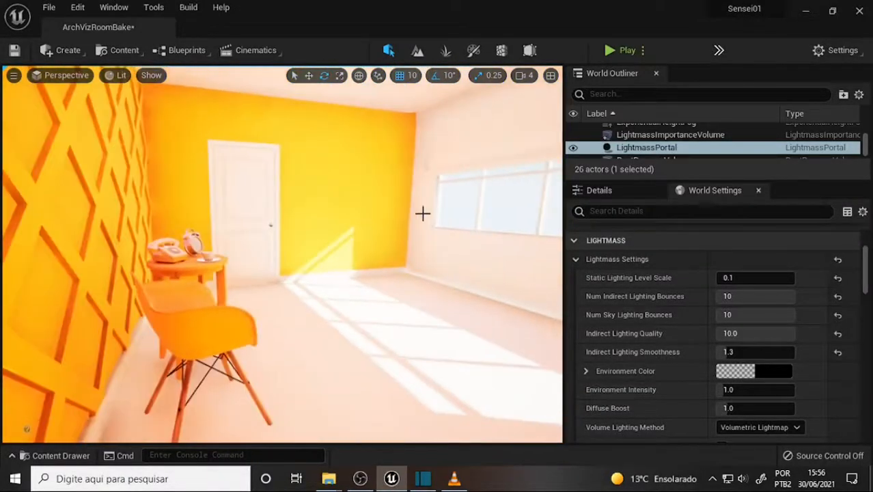
right_click_drag(423, 213, 478, 231)
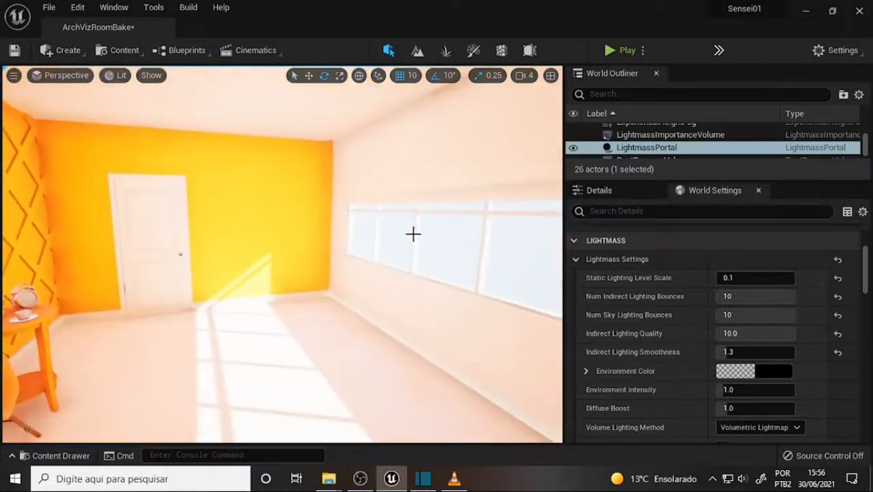
right_click_drag(413, 234, 298, 220)
right_click_drag(390, 269, 370, 237)
right_click_drag(355, 204, 382, 225)
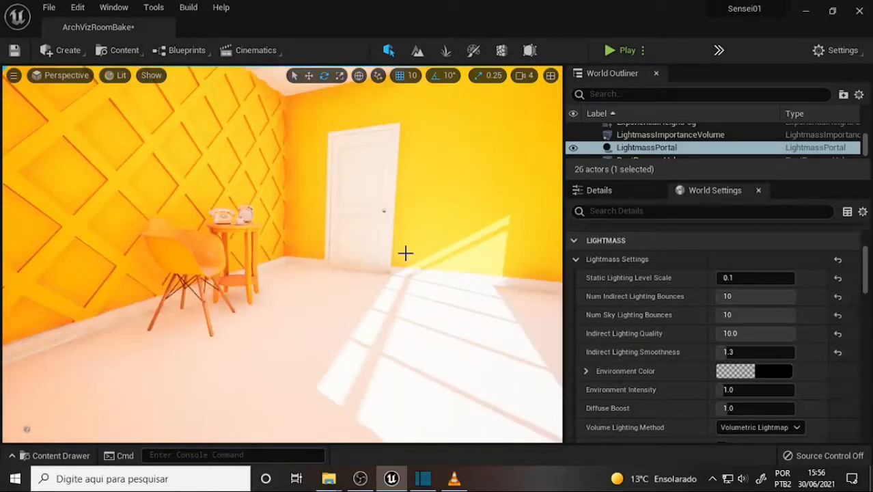
right_click_drag(392, 210, 409, 188)
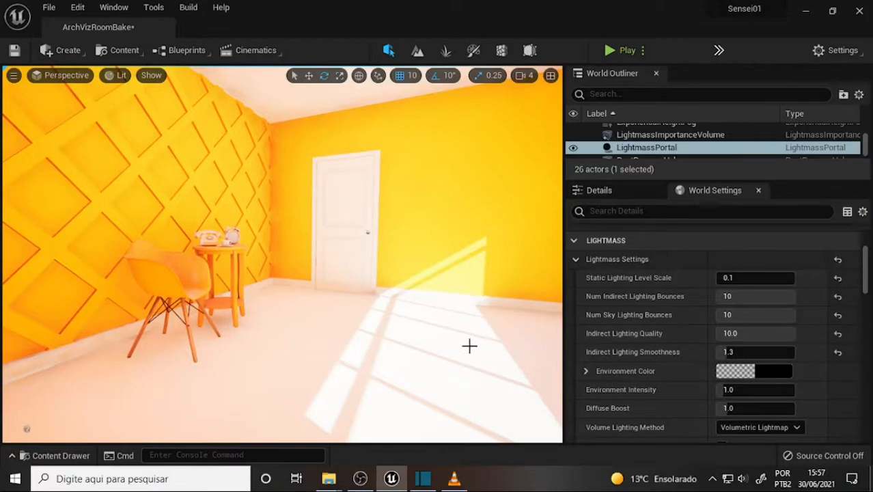
left_click(360, 478)
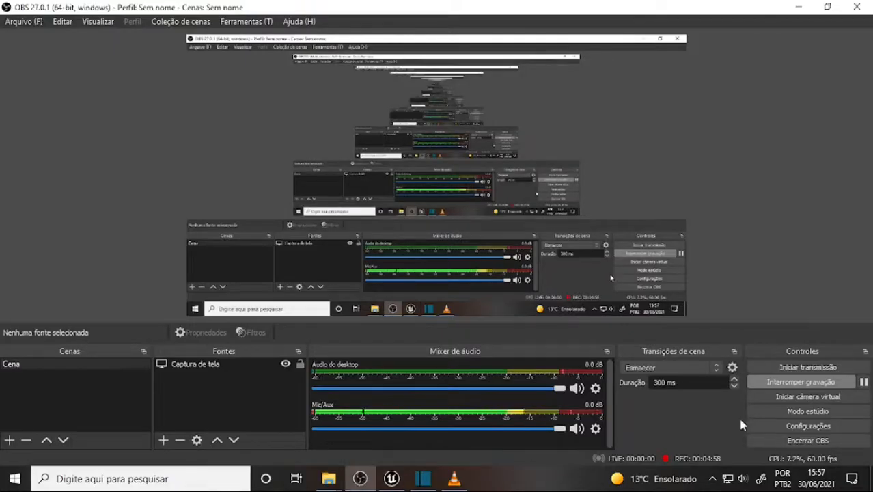
left_click(391, 478)
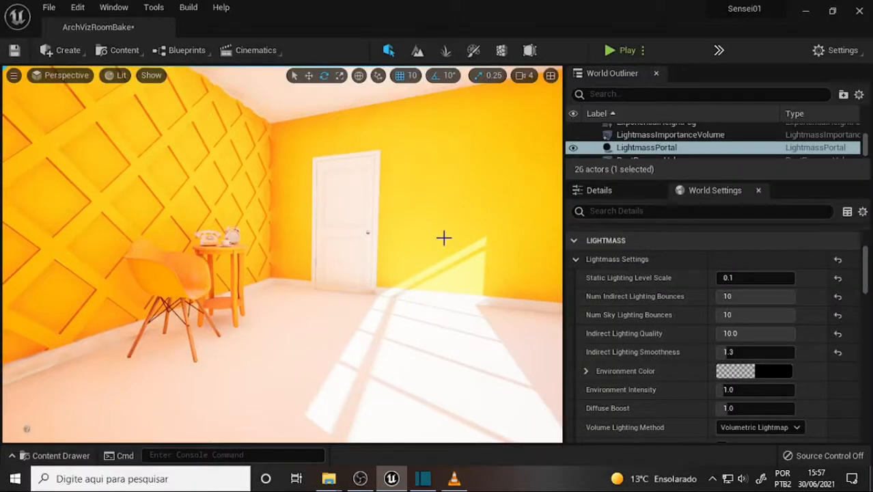
- Inspect the baked lighting on the lattice wall, the chair and side table, and the door corner
scroll(414, 234, "up", 5)
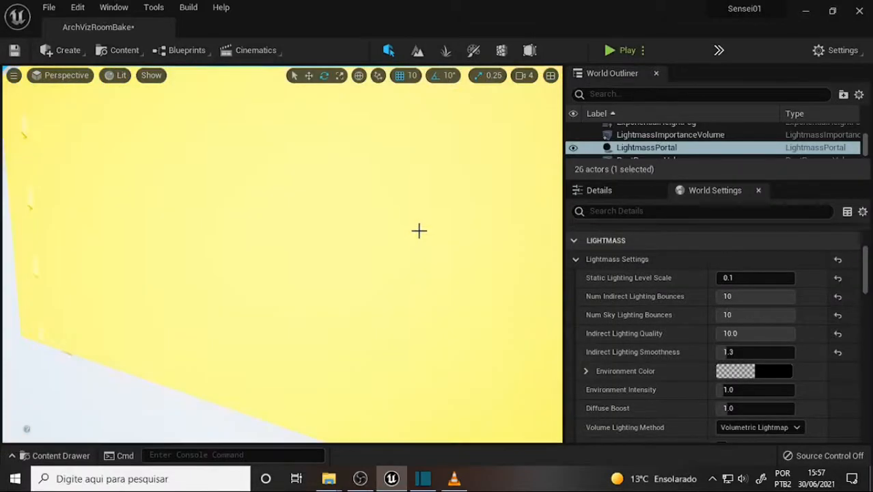
scroll(414, 233, "down", 5)
left_click_drag(403, 231, 328, 270)
right_click_drag(328, 270, 373, 286)
right_click_drag(451, 236, 388, 219)
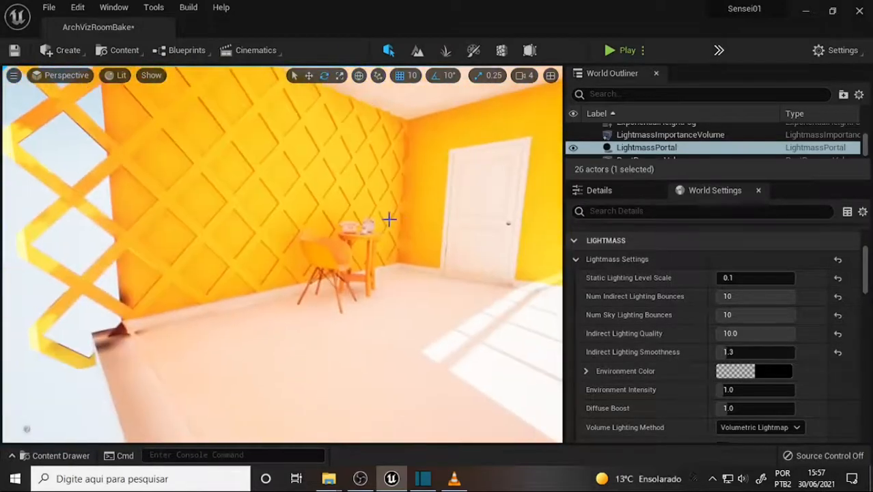
left_click_drag(388, 218, 457, 222)
right_click_drag(444, 217, 405, 212)
scroll(407, 211, "up", 2)
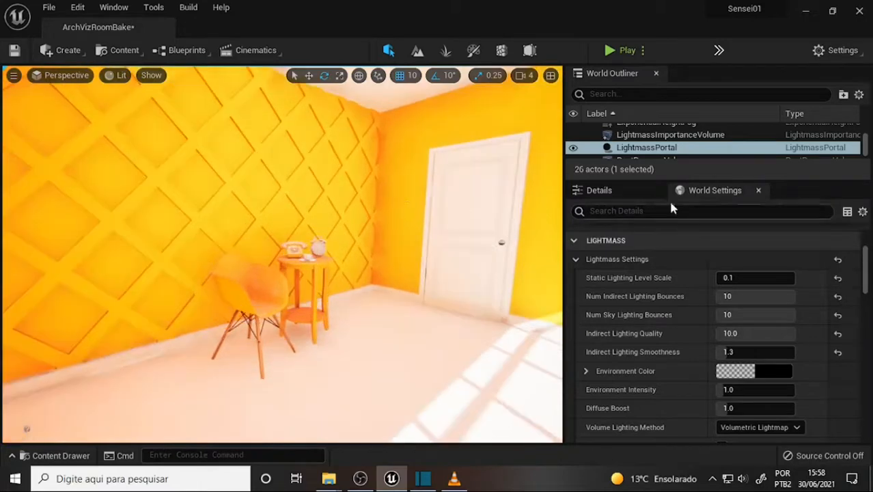
- Set the PostProcessVolume's Exposure Compensation to 11
left_click_drag(785, 180, 785, 281)
left_click(667, 228)
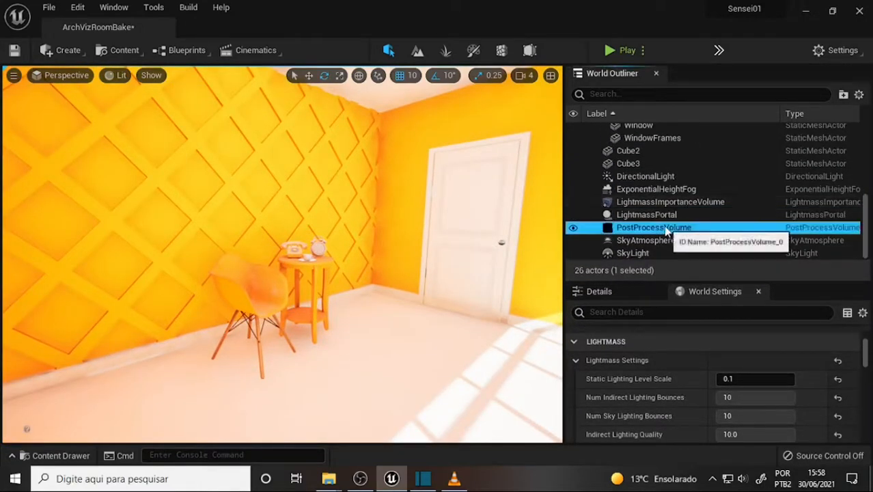
left_click_drag(742, 280, 745, 205)
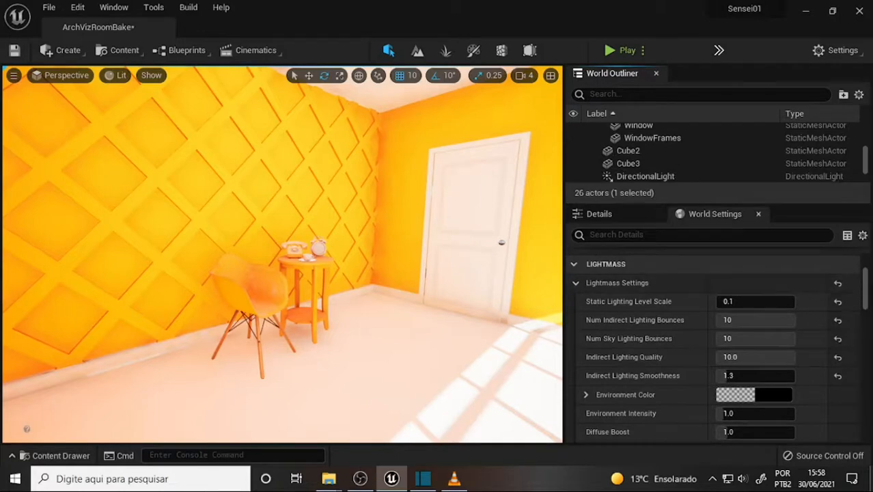
scroll(869, 253, "up", 3)
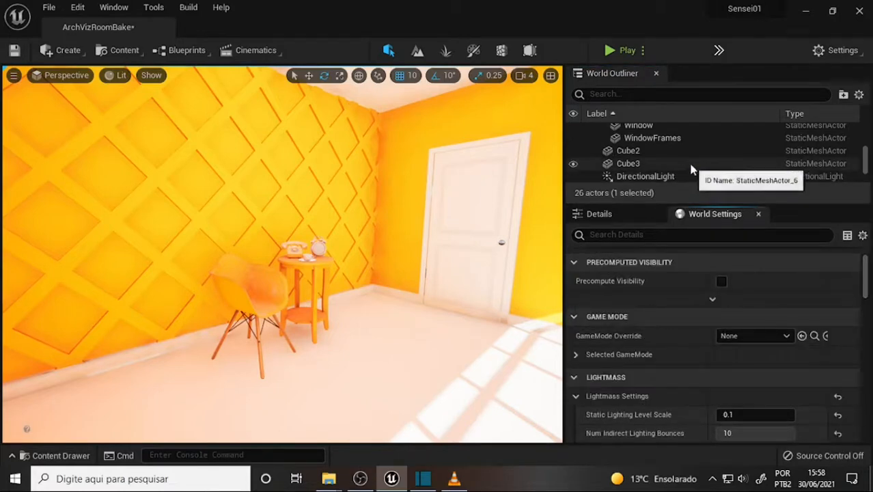
left_click(635, 214)
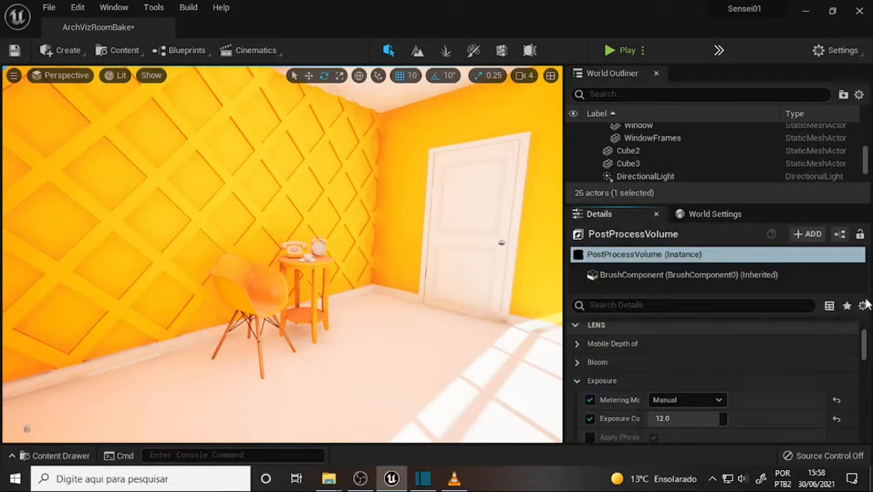
left_click(676, 418)
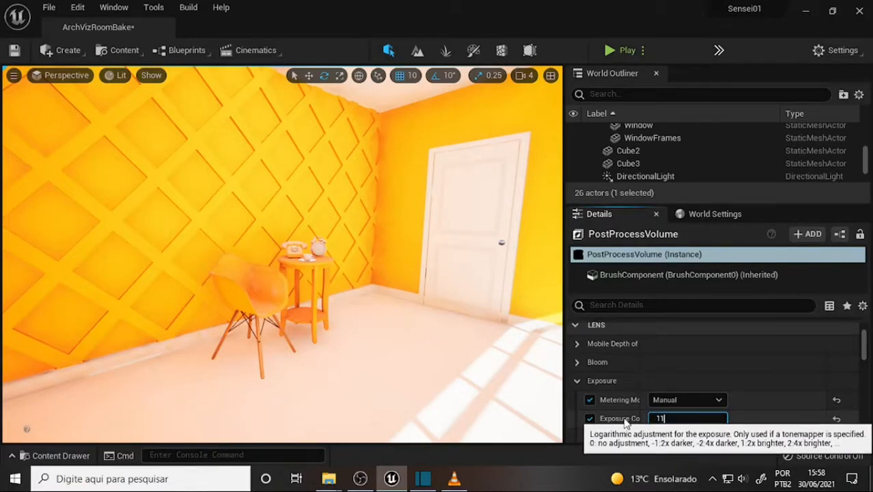
type("11")
key("Return")
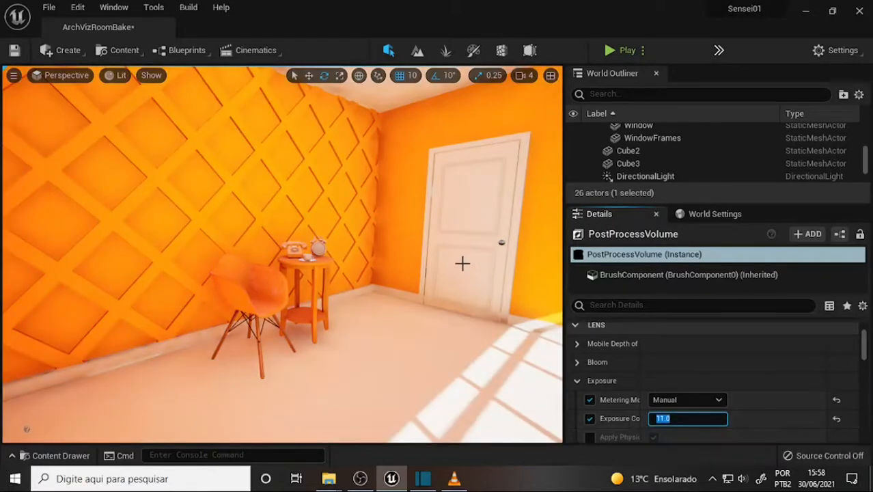
- Examine the chair, the side table and the objects on it up close under the new exposure
scroll(461, 261, "up", 3)
right_click_drag(460, 258, 403, 256)
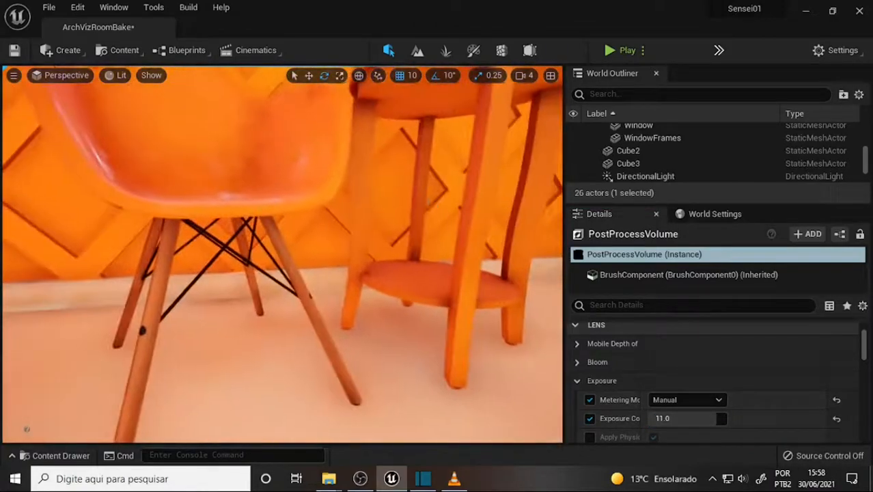
scroll(460, 258, "down", 8)
scroll(334, 204, "up", 5)
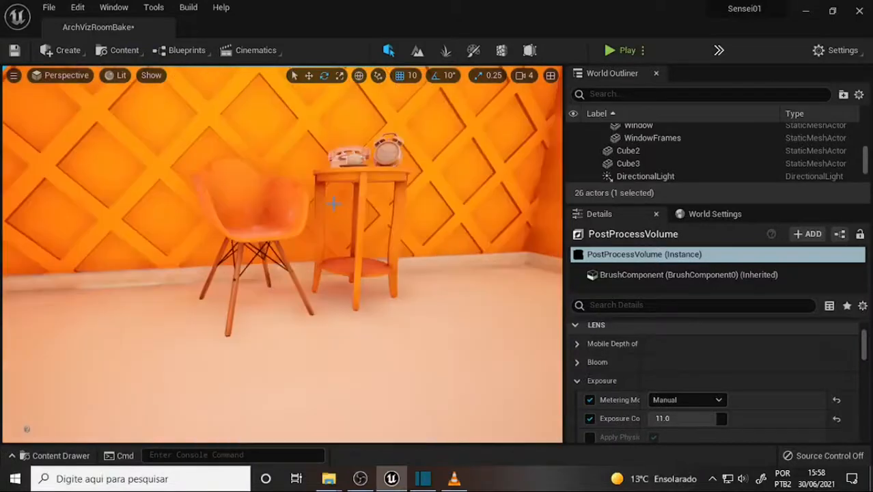
right_click_drag(351, 161, 358, 145)
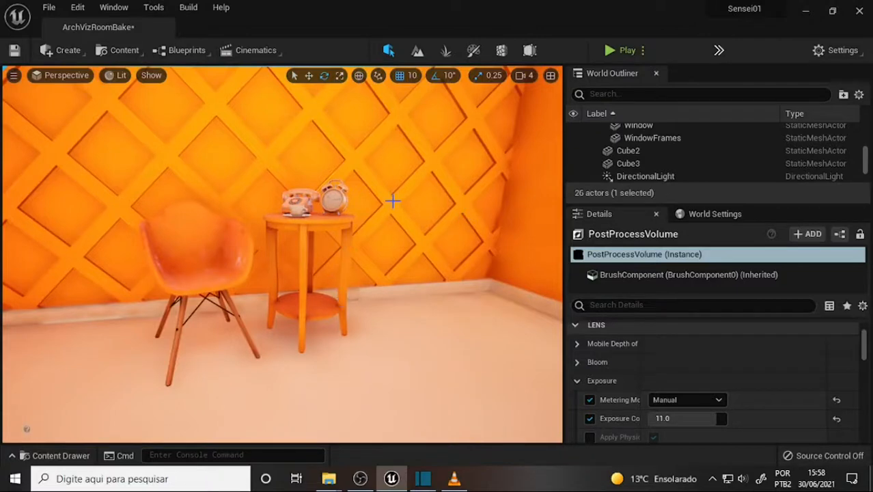
scroll(393, 201, "up", 4)
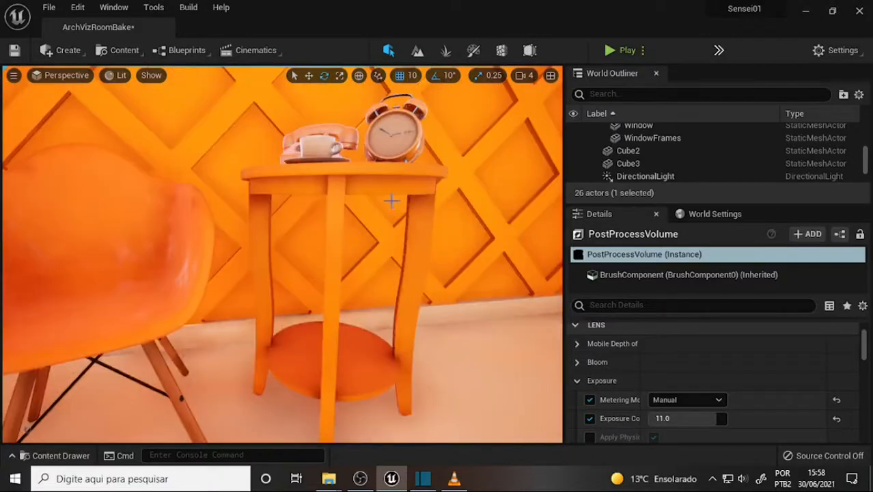
- Check the baked light on the chair, side table and lattice wall in the Lighting Only view mode, and return to Lit
left_click(121, 76)
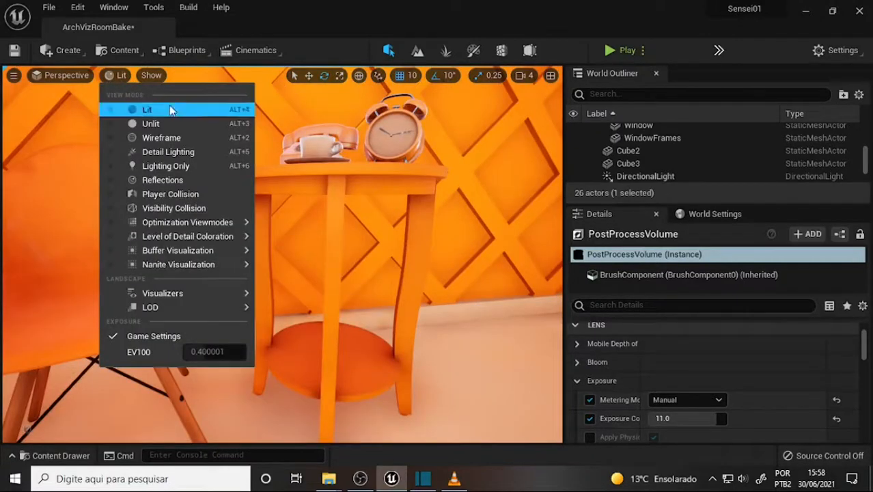
left_click(167, 166)
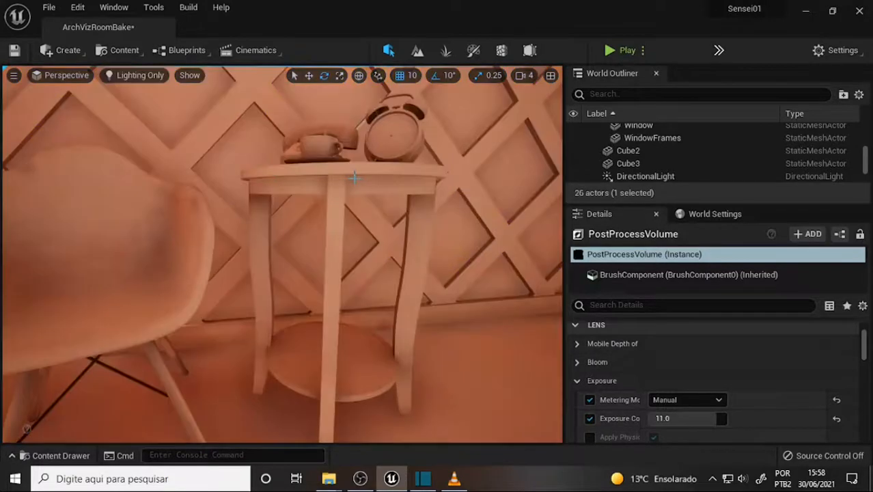
right_click_drag(319, 177, 256, 144)
scroll(322, 169, "down", 4)
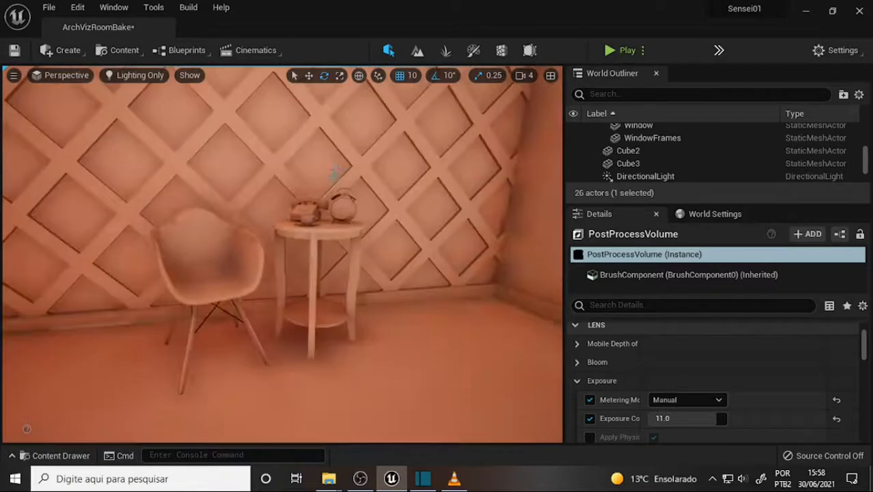
right_click_drag(321, 205, 236, 164)
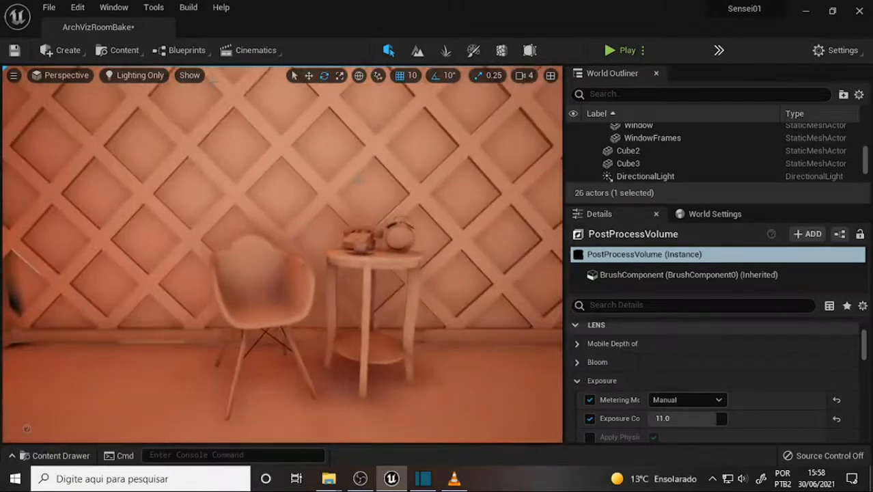
left_click(137, 76)
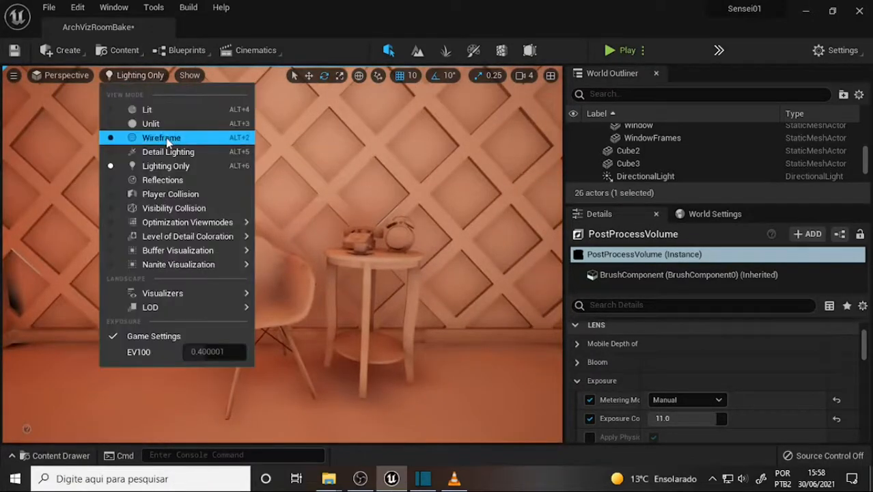
left_click(162, 111)
- Inspect the lit lattice wall, the door corner and the sunlit floor of the room
scroll(459, 176, "down", 5)
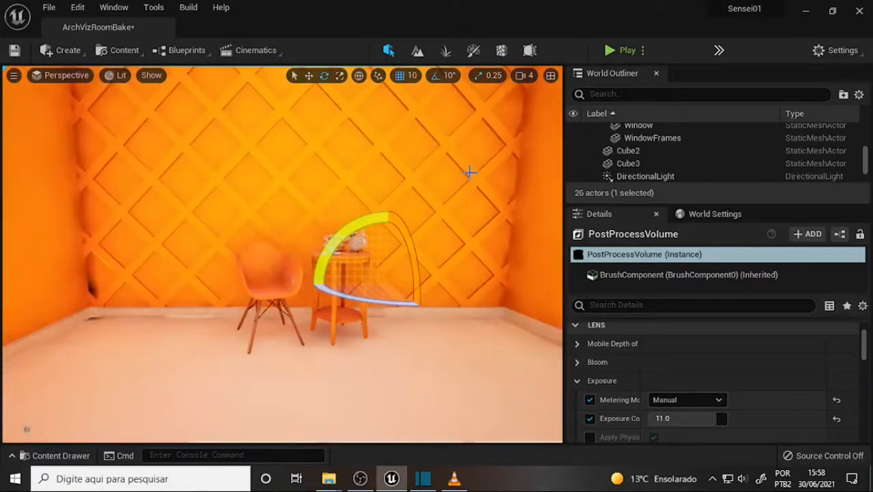
right_click_drag(468, 172, 356, 175)
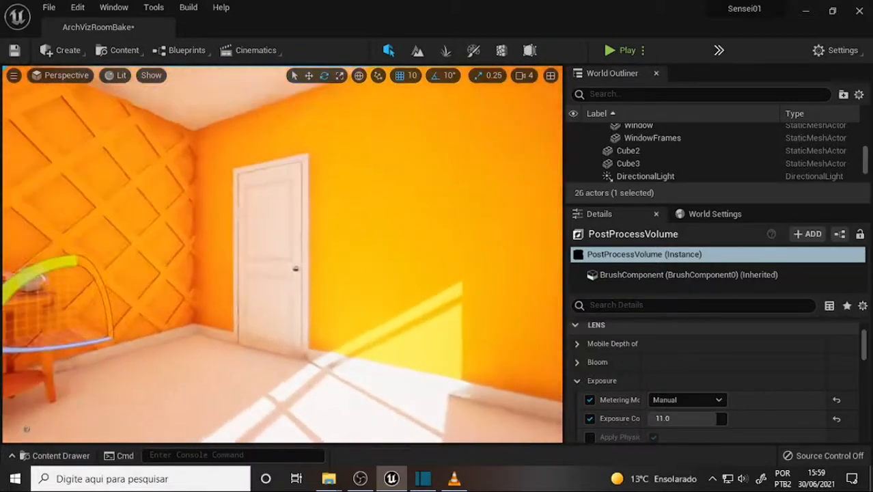
right_click_drag(310, 205, 294, 225)
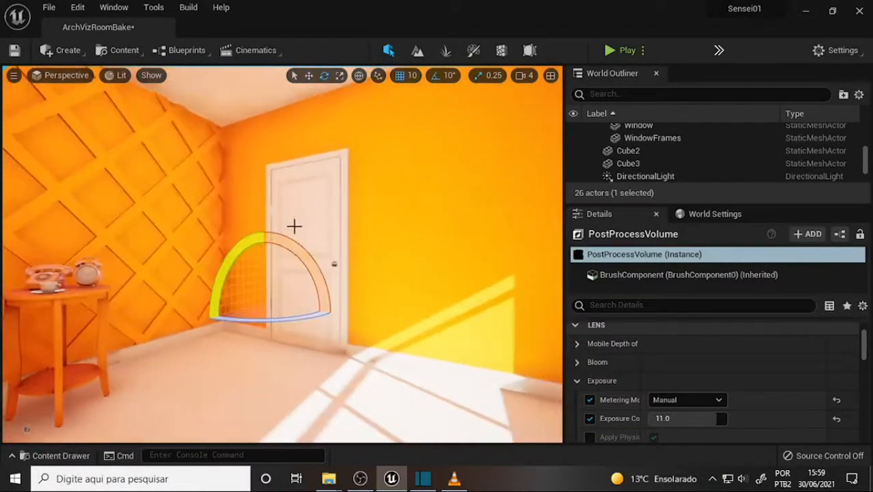
right_click_drag(356, 232, 340, 228)
scroll(352, 229, "up", 3)
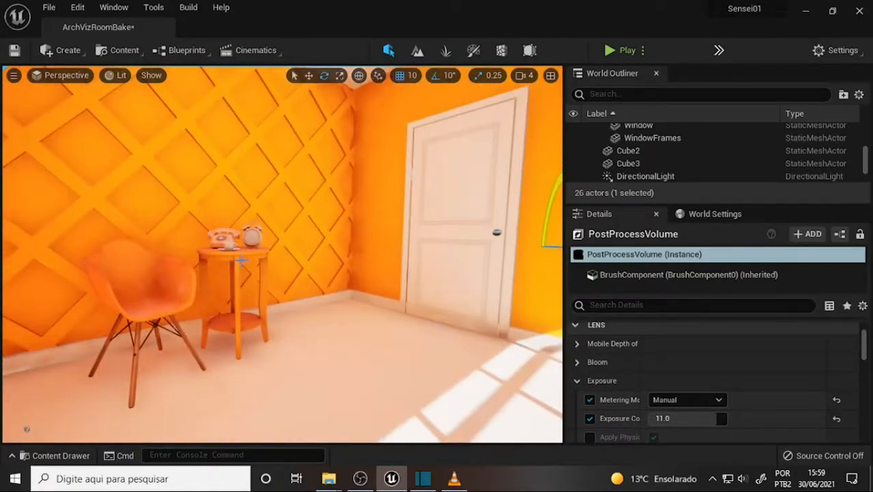
scroll(403, 246, "up", 3)
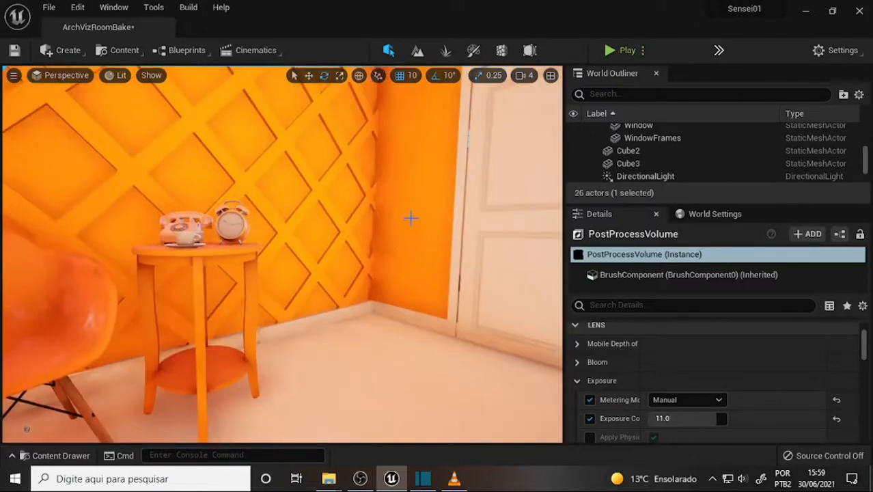
- Examine the baked shading and contact shadows on the chair, side table, telephone, alarm clock and cup from several angles
right_click_drag(411, 217, 419, 233)
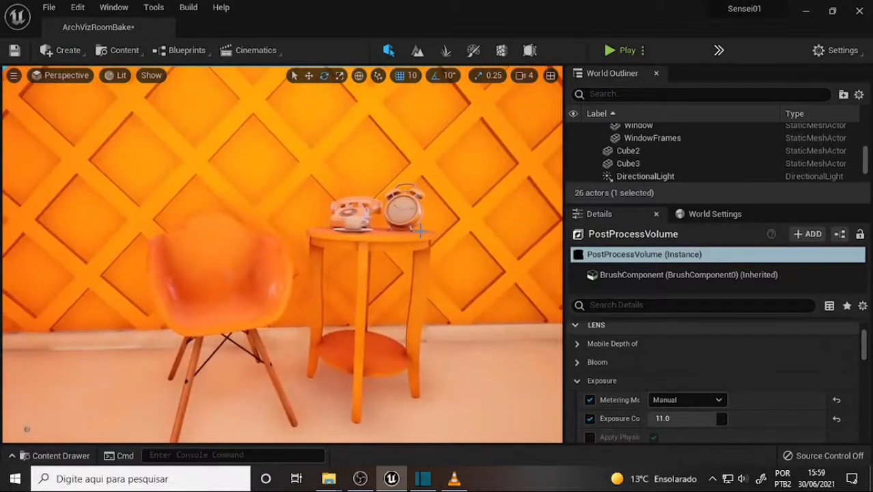
scroll(425, 232, "down", 3)
scroll(424, 237, "up", 3)
scroll(438, 251, "up", 5)
scroll(438, 249, "down", 5)
right_click_drag(469, 209, 483, 188)
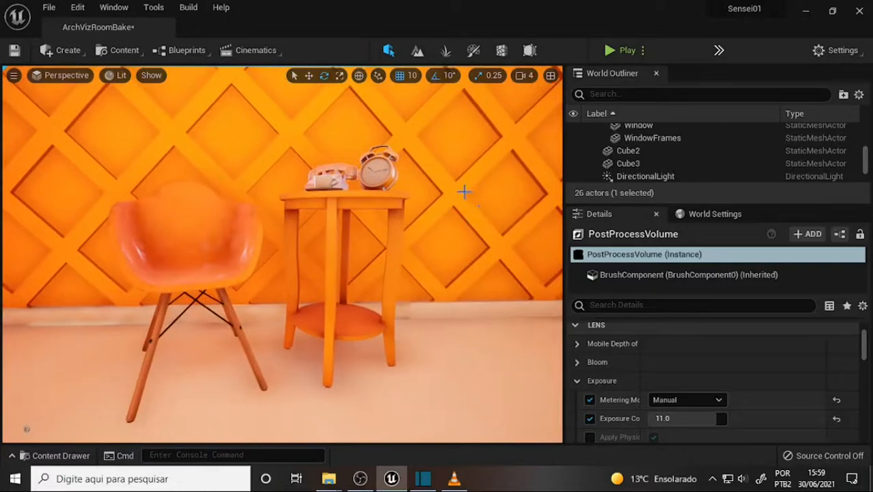
right_click_drag(370, 224, 400, 275)
mouse_move(397, 205)
right_mouse_down()
mouse_move(362, 215)
mouse_move(389, 164)
mouse_move(390, 198)
mouse_move(403, 179)
mouse_move(400, 212)
right_mouse_up()
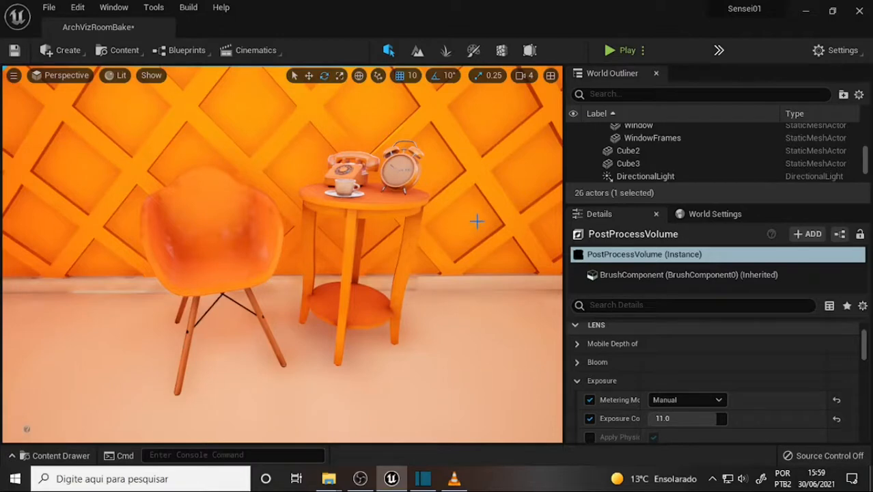
scroll(477, 216, "up", 2)
scroll(478, 215, "down", 2)
right_click_drag(474, 191, 391, 205)
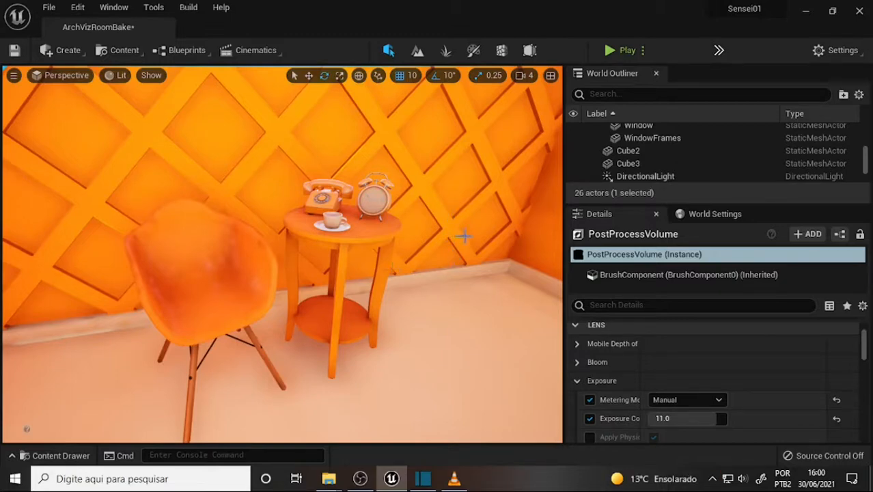
scroll(464, 232, "up", 4)
scroll(463, 231, "down", 4)
right_click_drag(464, 228, 441, 234)
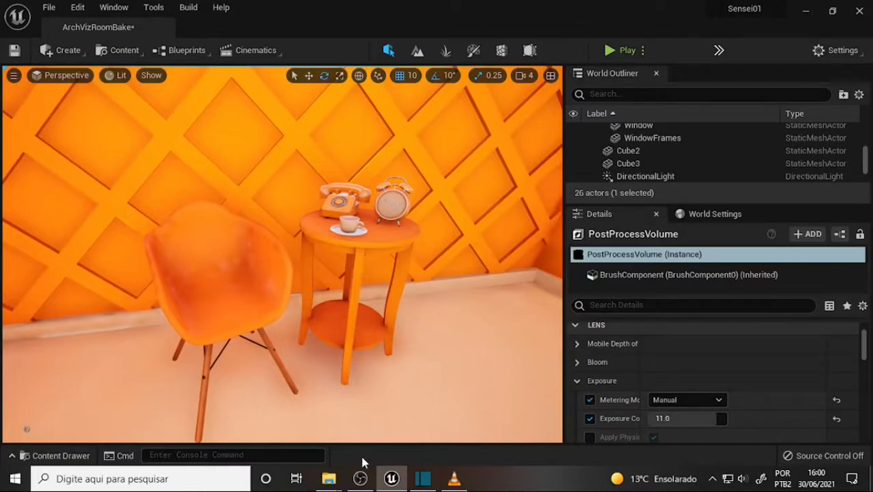
left_click(360, 478)
- Review the whole room's baked lighting, including the door wall, window wall, ceiling and sunlit floor
scroll(321, 219, "down", 4)
right_click_drag(334, 238, 341, 262)
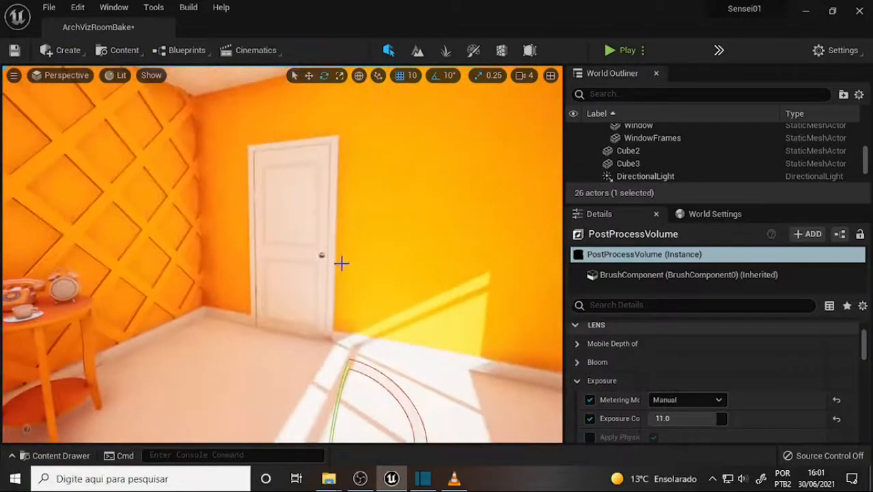
scroll(347, 275, "down", 4)
right_click_drag(273, 270, 441, 251)
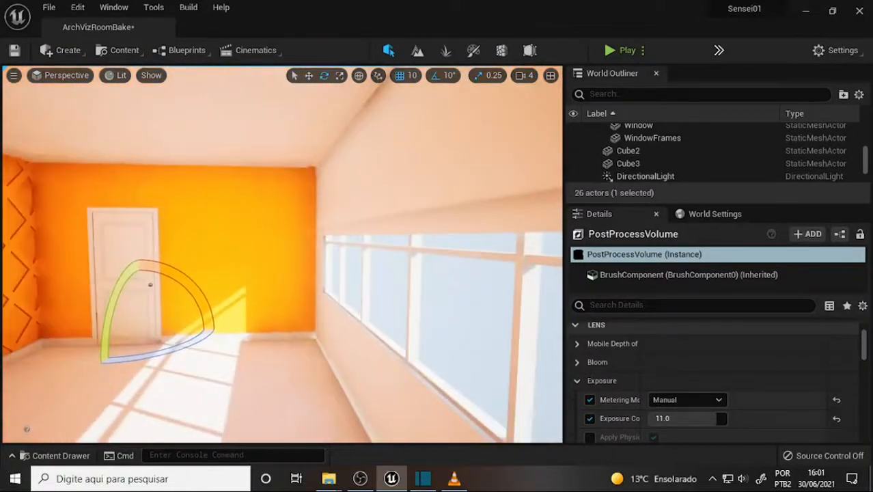
right_click_drag(267, 283, 198, 301)
mouse_move(271, 287)
middle_mouse_down()
mouse_move(217, 311)
mouse_move(271, 287)
middle_mouse_up()
scroll(347, 241, "down", 2)
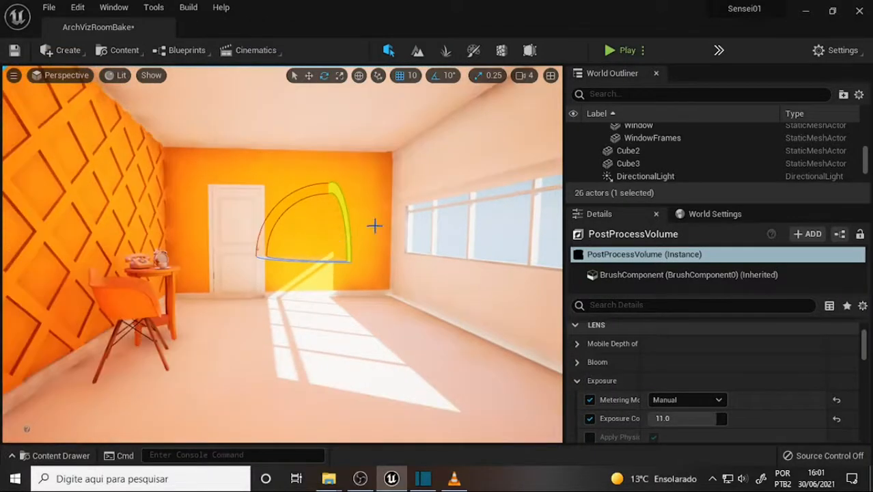
mouse_move(374, 225)
right_mouse_down()
mouse_move(287, 225)
mouse_move(375, 224)
mouse_move(366, 229)
right_mouse_up()
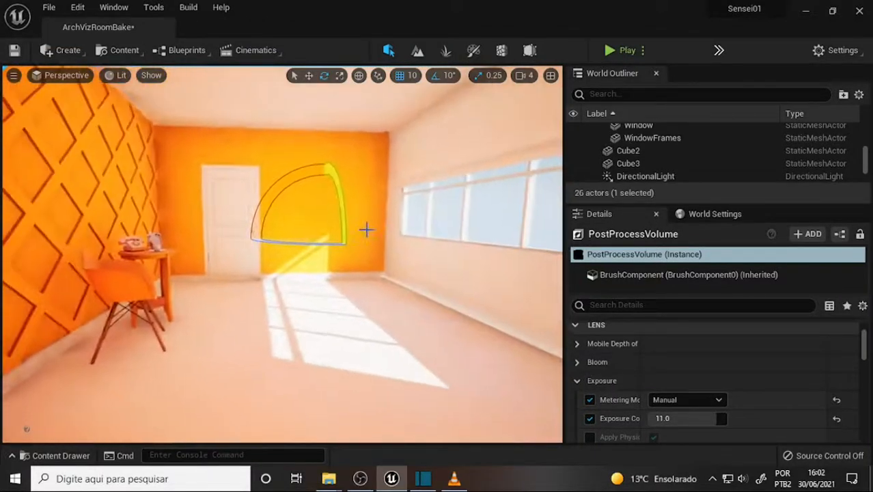
- View the room in the Unlit view mode and in the Wireframe view mode
left_click(119, 76)
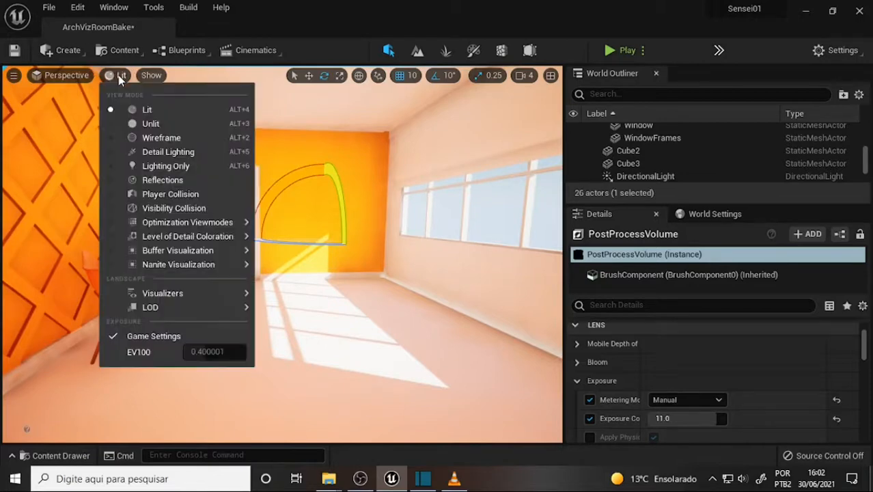
left_click(164, 122)
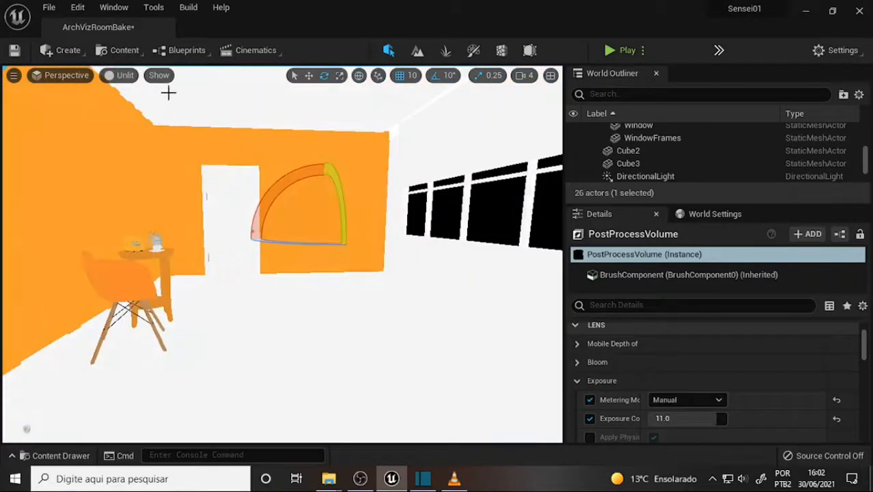
left_click(120, 75)
left_click(161, 140)
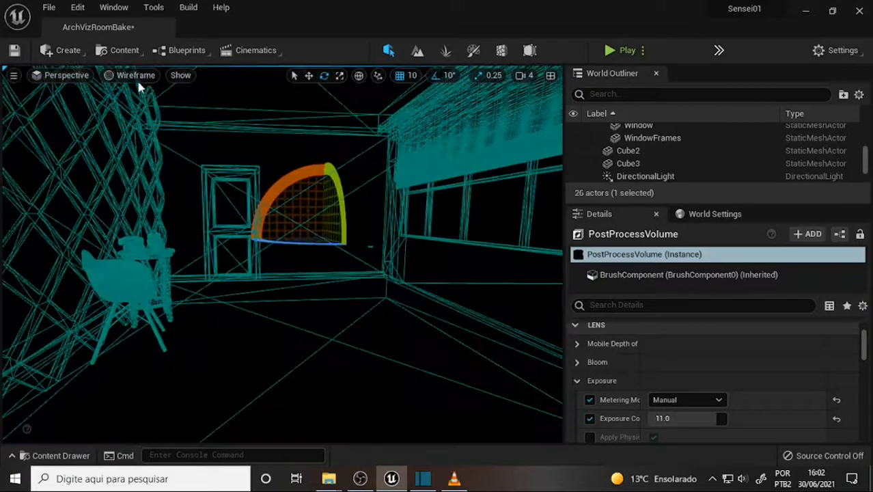
- Switch to the Lightmap Density optimization view mode and inspect the window wall, blind and floor
left_click(129, 75)
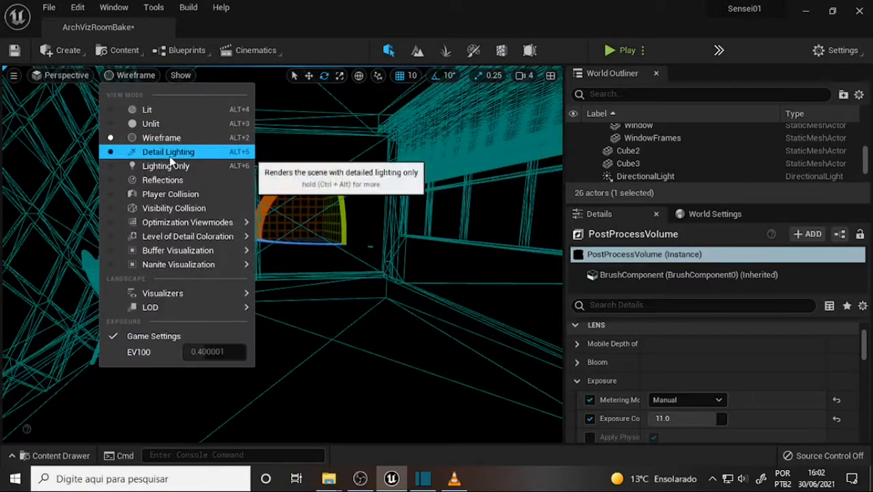
mouse_move(183, 223)
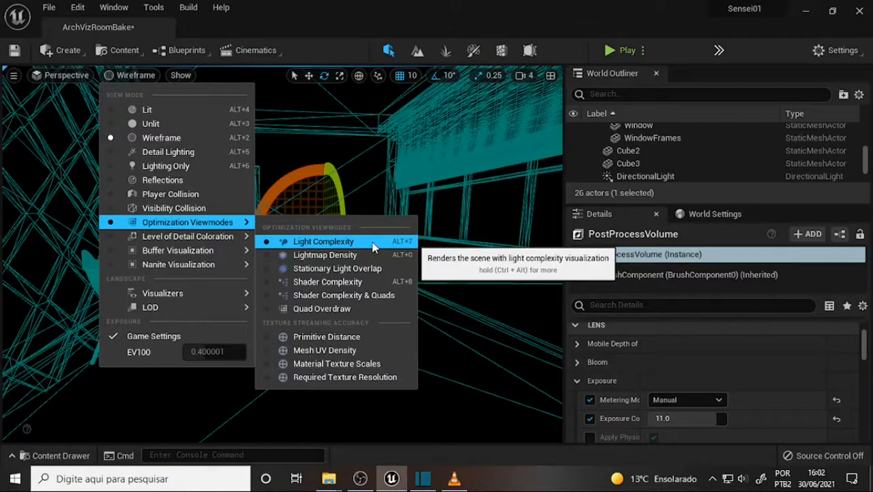
left_click(311, 256)
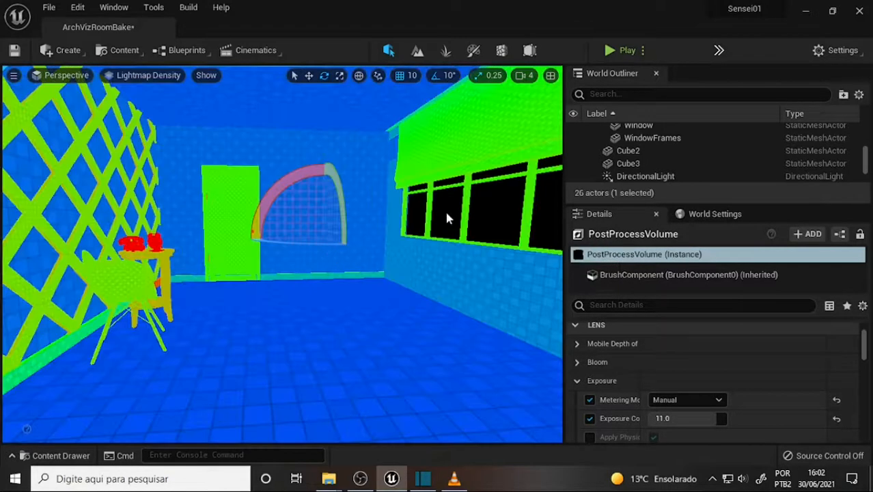
right_click_drag(311, 256, 352, 233)
right_click_drag(442, 203, 413, 204)
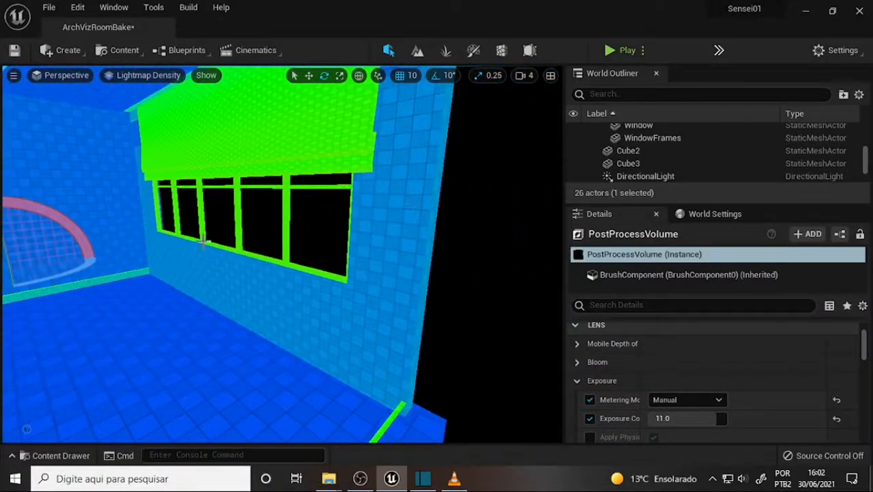
right_click_drag(203, 242, 161, 254)
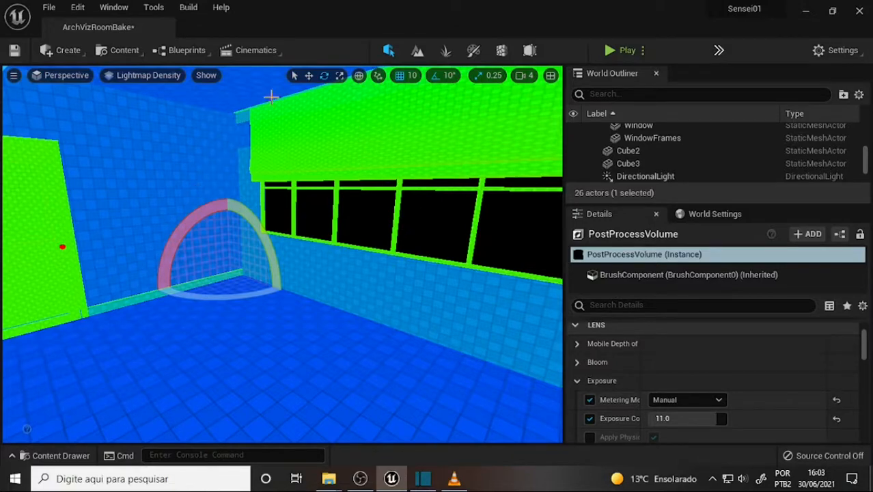
- Examine the lightmap density of the door, lattice wall, chair, side table and the small objects on it
scroll(322, 173, "down", 3)
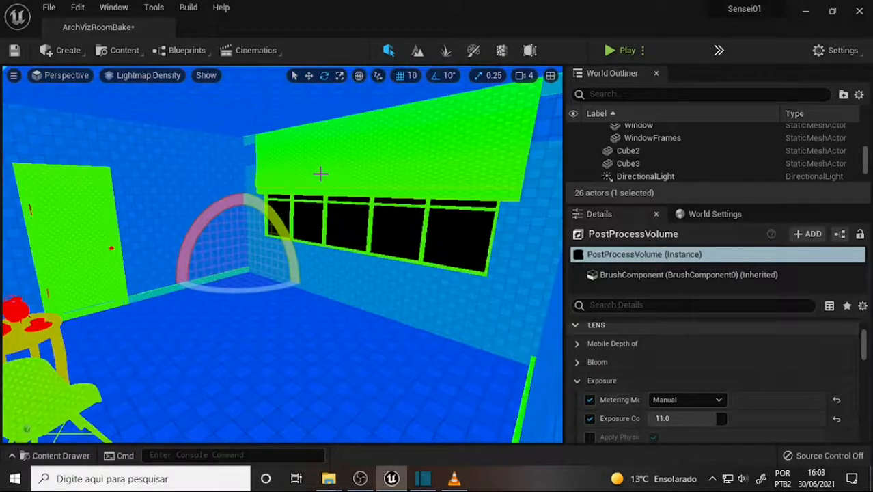
right_click_drag(320, 174, 219, 174)
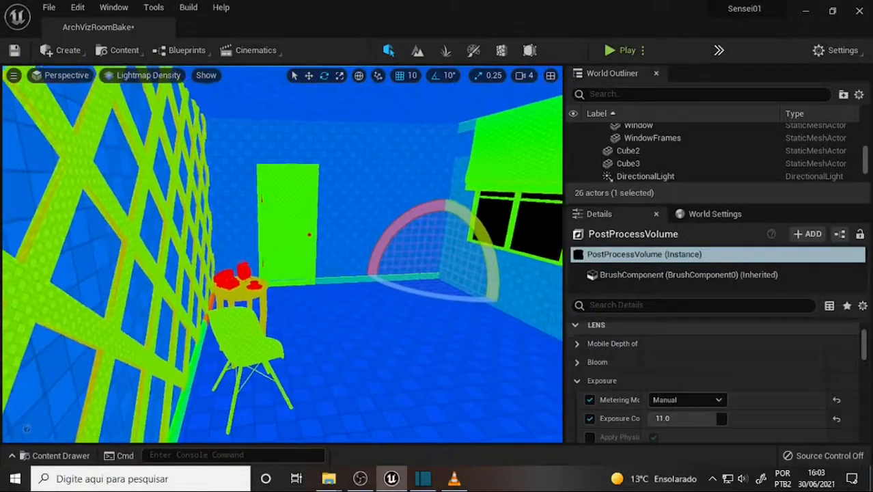
scroll(308, 194, "up", 5)
scroll(308, 193, "down", 2)
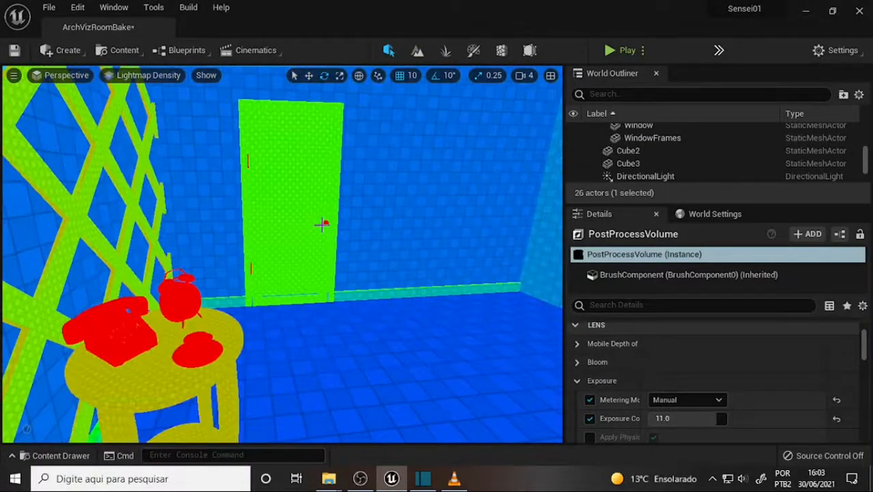
right_click_drag(326, 226, 410, 229)
scroll(333, 229, "up", 2)
scroll(349, 233, "down", 4)
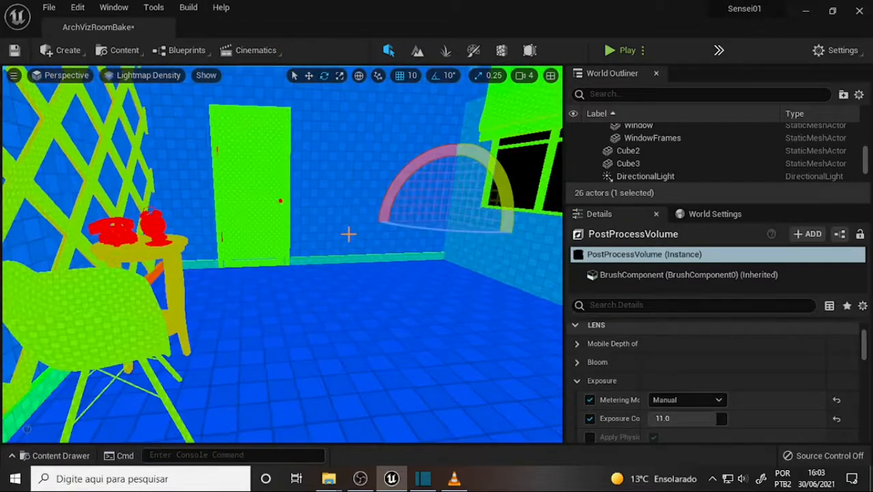
right_click_drag(346, 238, 383, 239)
middle_click_drag(256, 260, 300, 270)
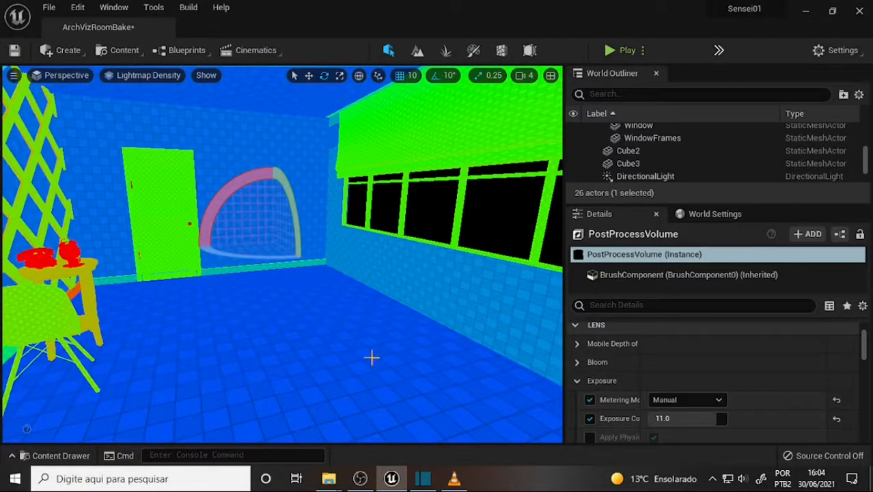
scroll(352, 307, "down", 1)
scroll(351, 307, "up", 1)
right_click_drag(336, 306, 318, 306)
right_click_drag(264, 320, 369, 293)
scroll(329, 304, "down", 1)
scroll(330, 304, "up", 1)
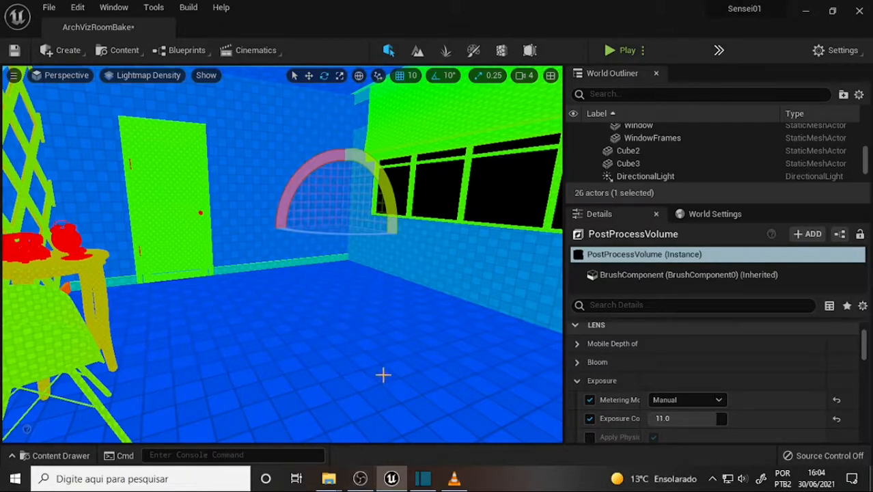
left_click(360, 478)
left_click(359, 480)
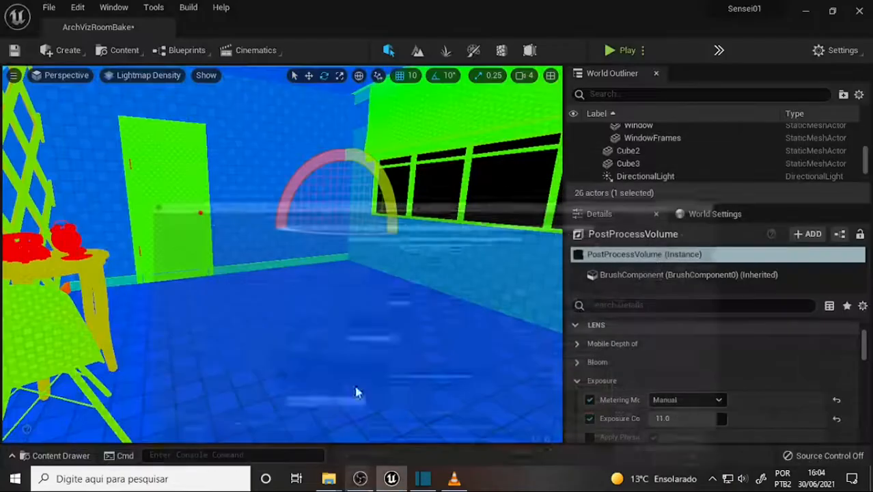